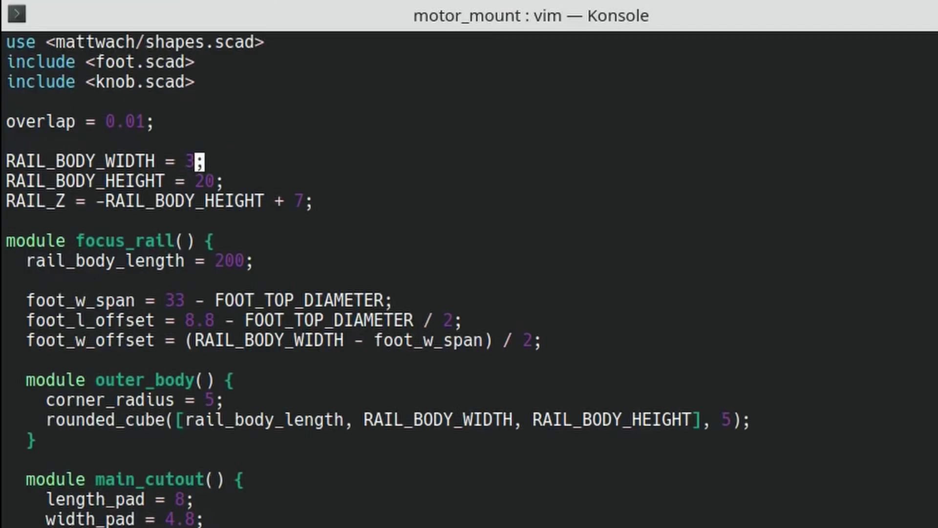
Step: In vim, edit focus_rail.scad so RAIL_BODY_WIDTH reads 50 and RAIL_BODY_HEIGHT reads 25
key("BackSpace")
type("50")
key("Down")
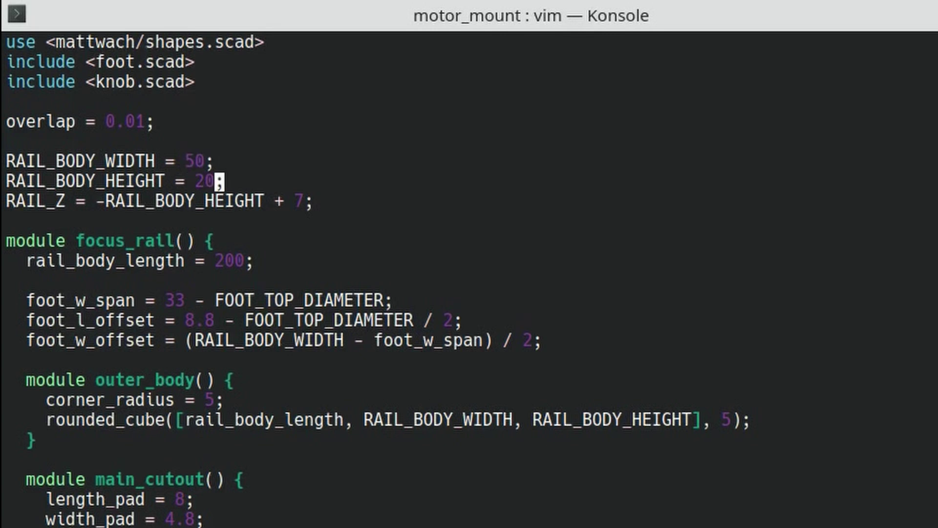
key("BackSpace")
type("5")
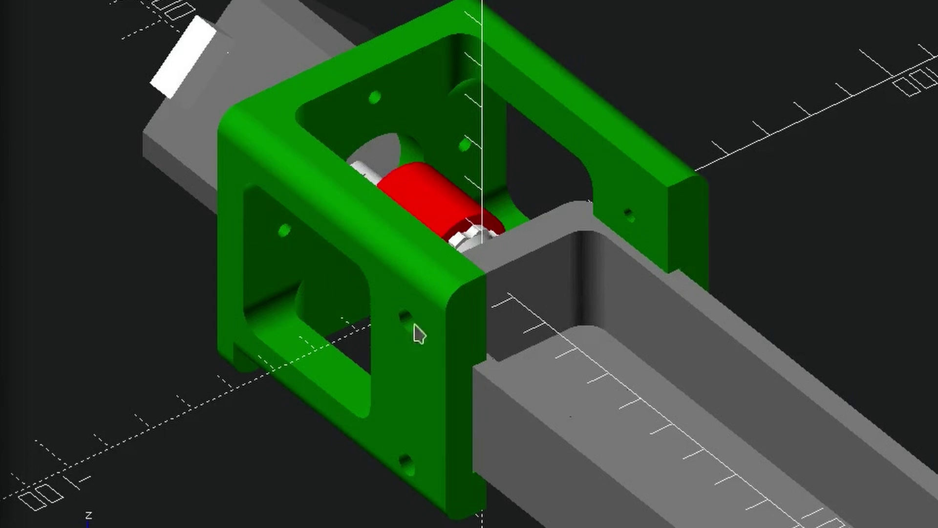
left_click(480, 23)
left_click(693, 193)
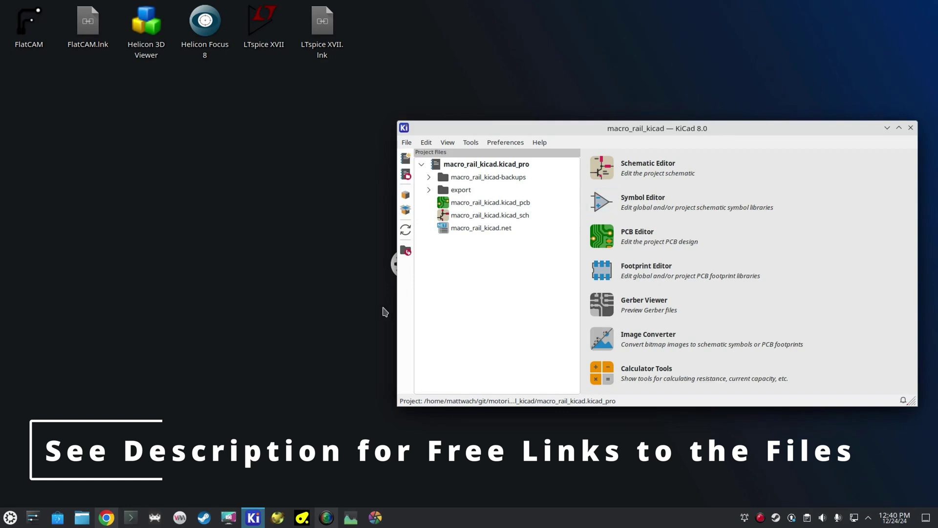
Step: Bring the Google Photos picture of the built controller forward and open the macro_rail_kicad schematic
left_click(106, 517)
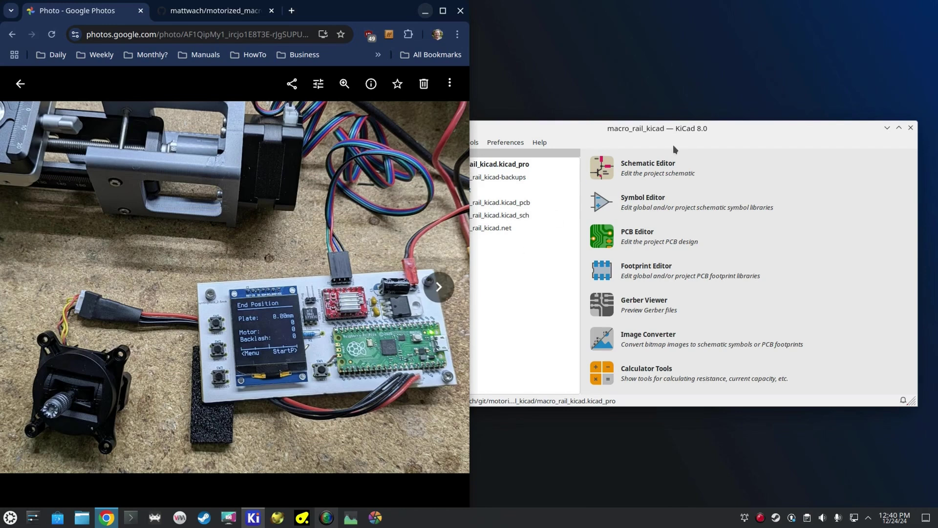
left_click(603, 166)
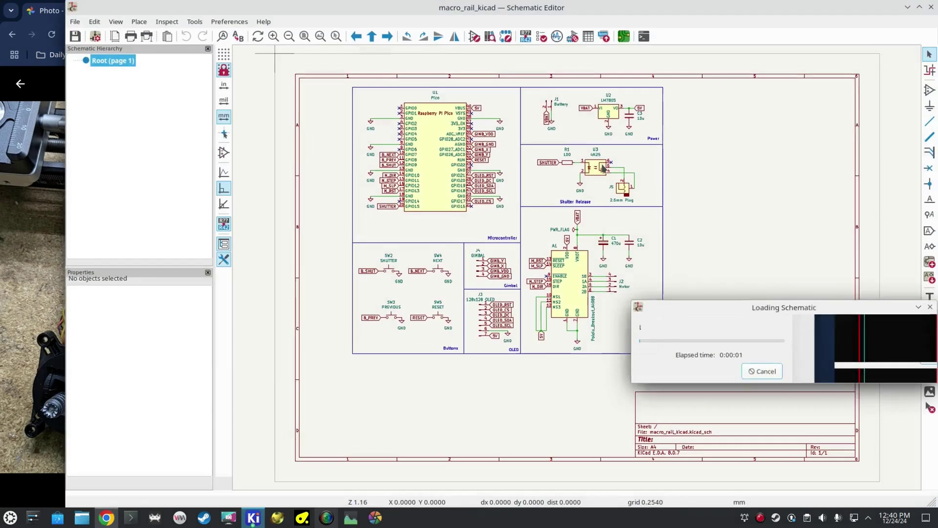
Step: Place the schematic window on the right half beside the controller photo, then maximize it
left_click_drag(666, 11, 935, 264)
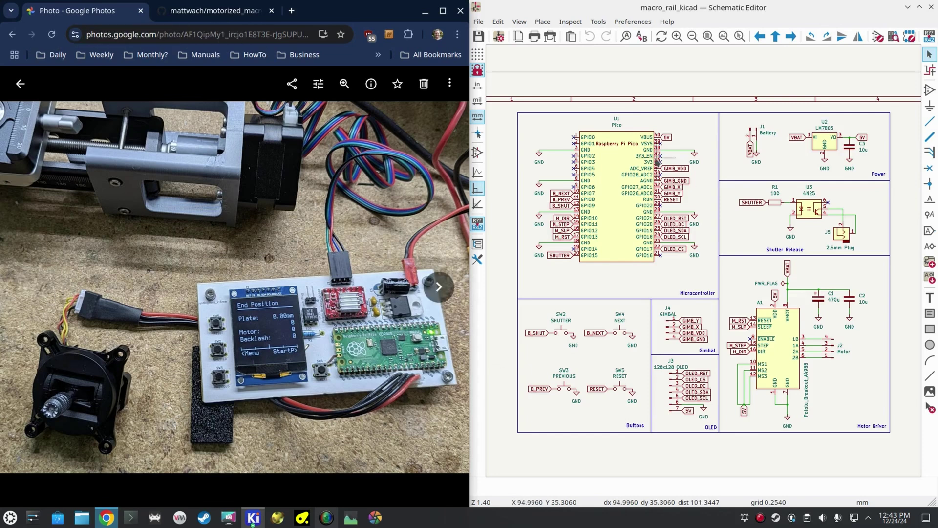
left_click(919, 7)
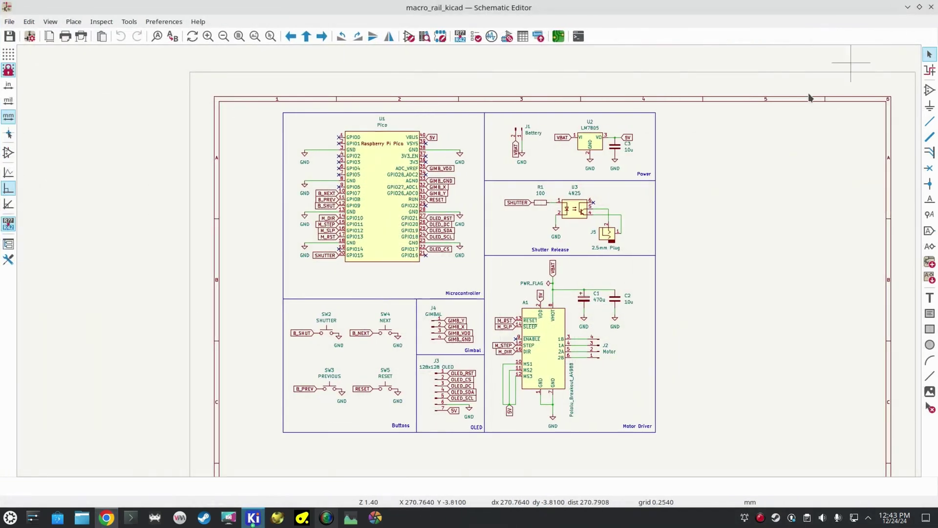
Step: Open the controller board layout in the PCB Editor
left_click(556, 39)
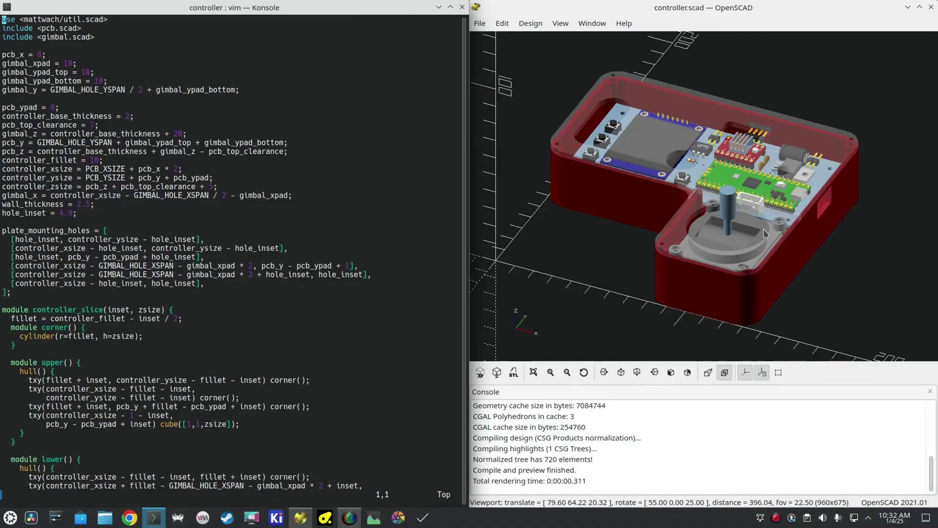
Step: Zoom out and orbit the controller enclosure to view the board and joystick from another side
scroll(794, 215, "down", 3)
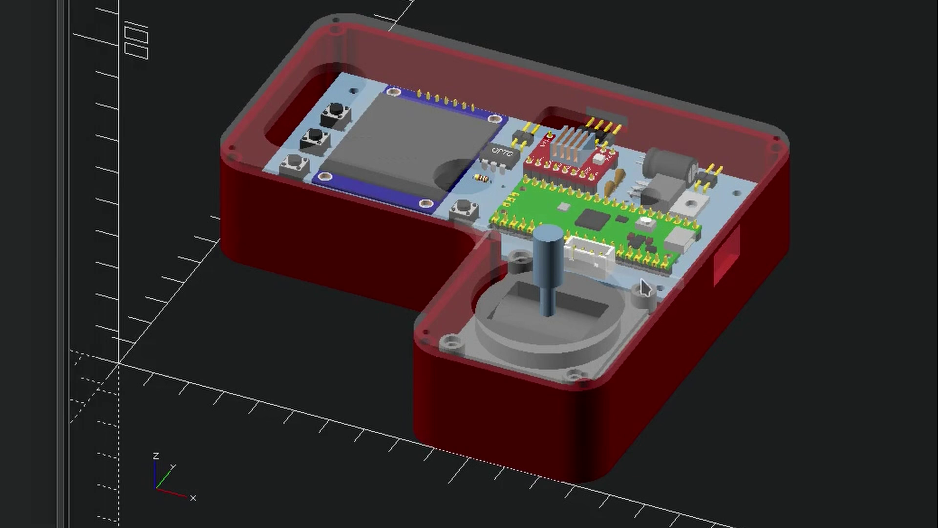
left_click_drag(794, 215, 611, 300)
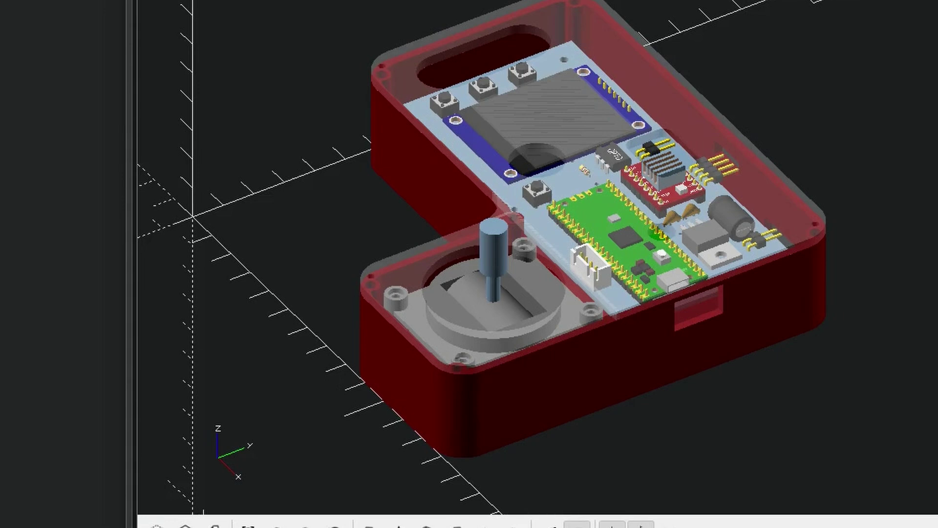
left_click_drag(564, 284, 594, 292)
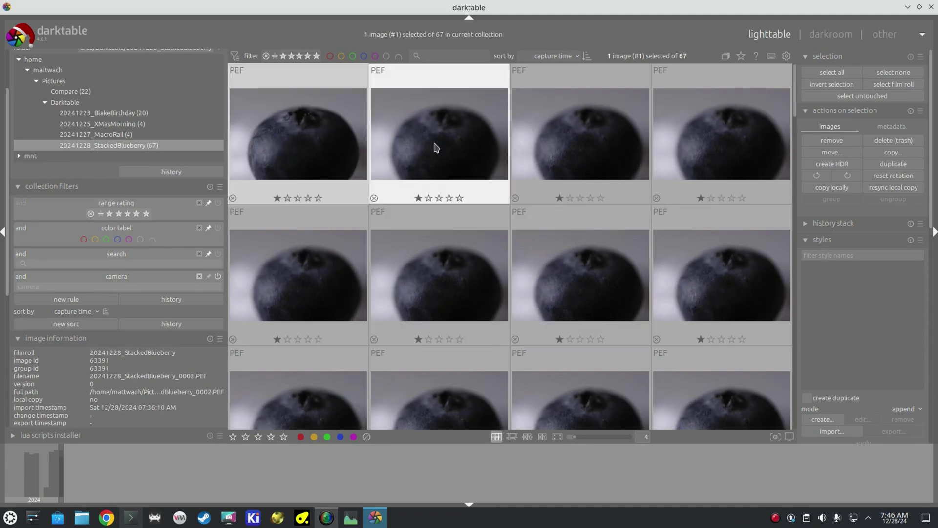
key("w")
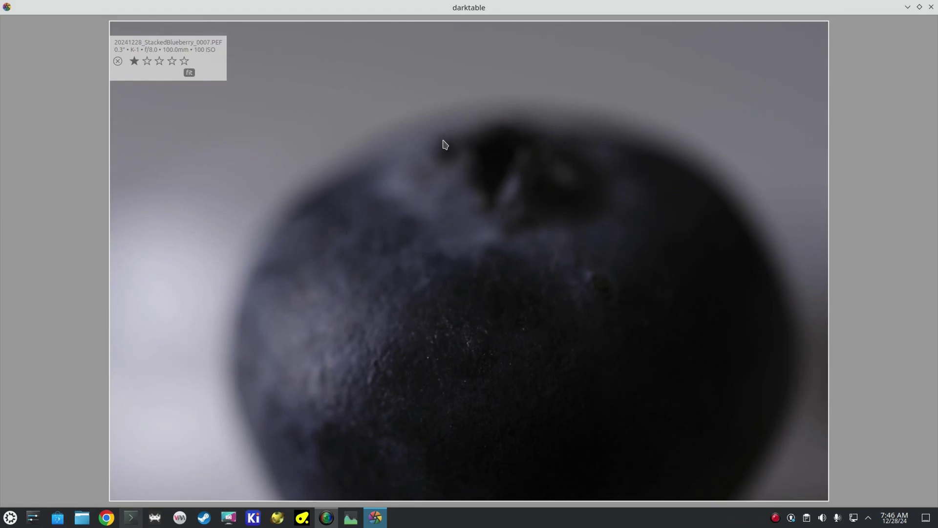
key("Right")
key("Right")
key("Right")
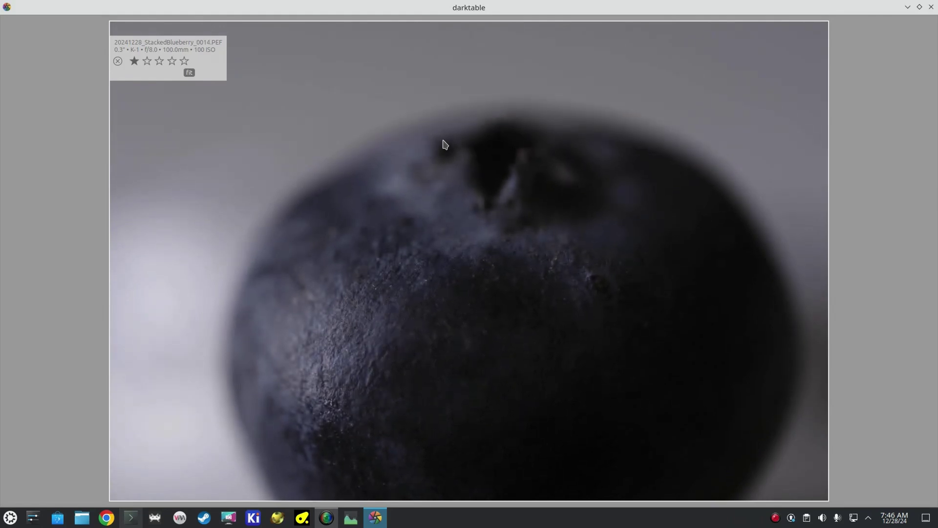
key("Right")
key("Right")
key("Right")
key("Right")
key("Right")
key("Right")
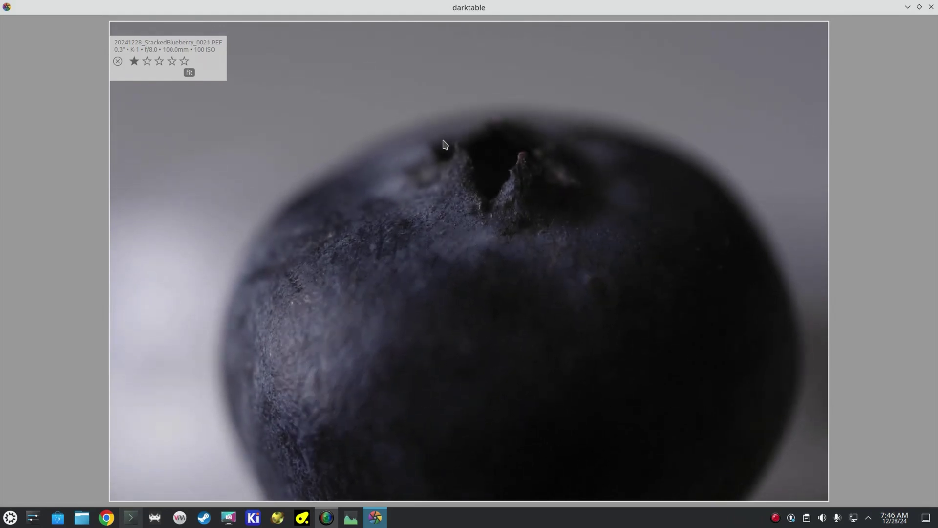
key("Right")
key("Right")
key("Right")
key("Right")
key("Right")
key("Right")
key("Right")
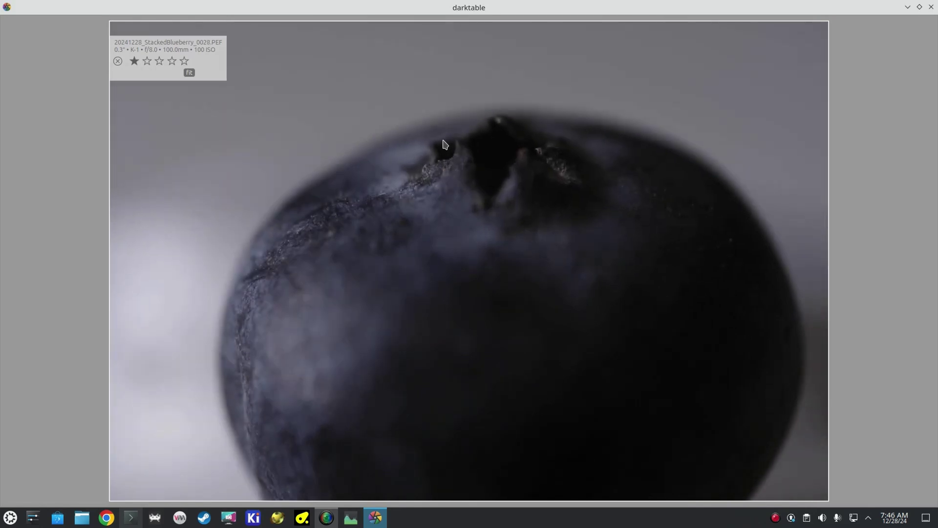
key("Right")
key("Right")
key("Right")
key("Right")
key("Right")
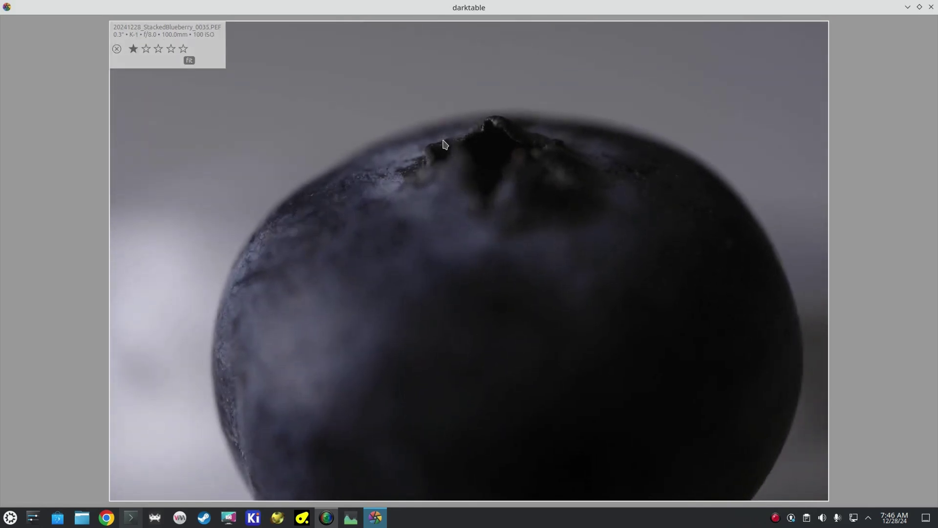
key("Right")
key("Right")
key("Right")
key("Right")
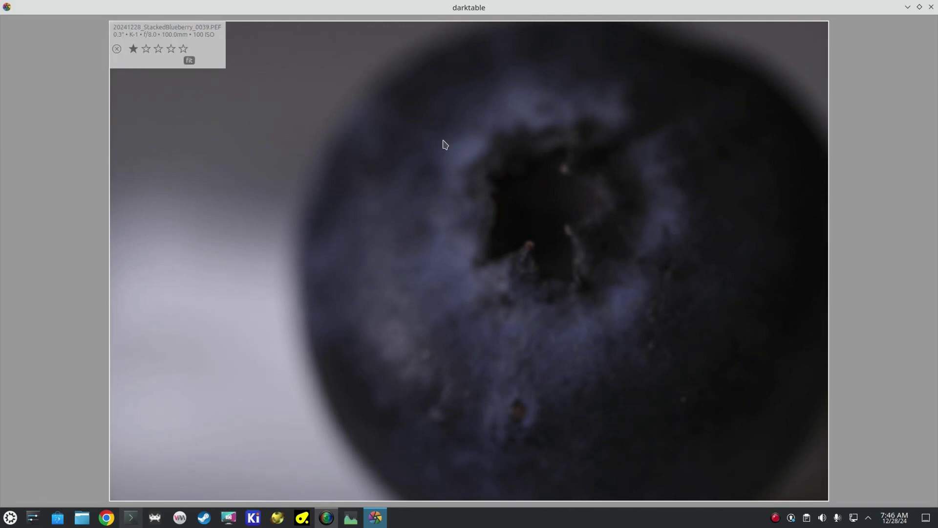
key("Right")
key("Right")
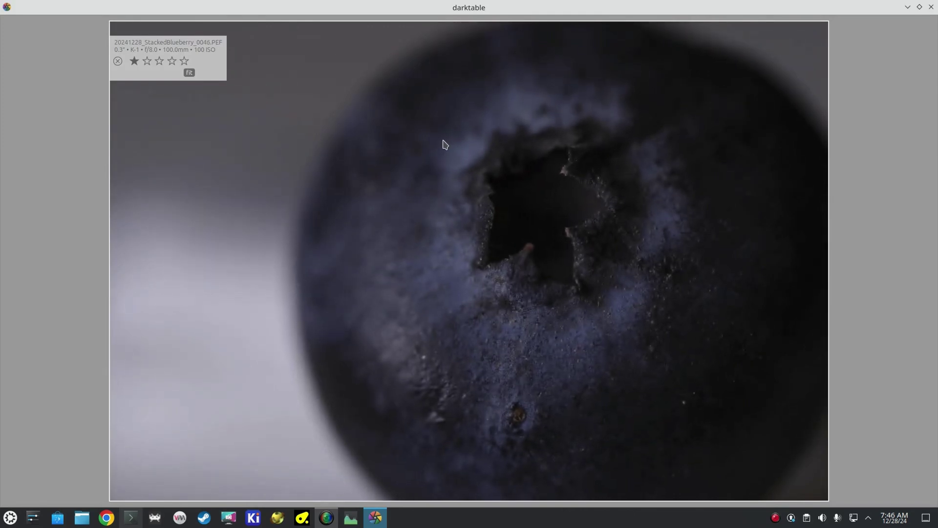
key("Right")
key("Right")
key("Right")
key("Right")
key("Right")
key("Right")
key("Right")
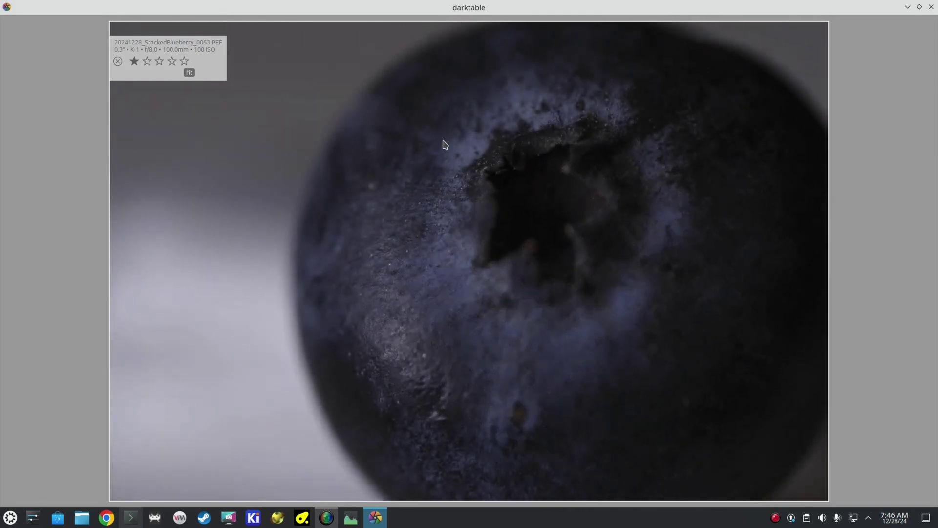
key("Right")
key("Right")
key("Right")
key("Right")
key("Right")
key("Right")
key("Right")
key("Right")
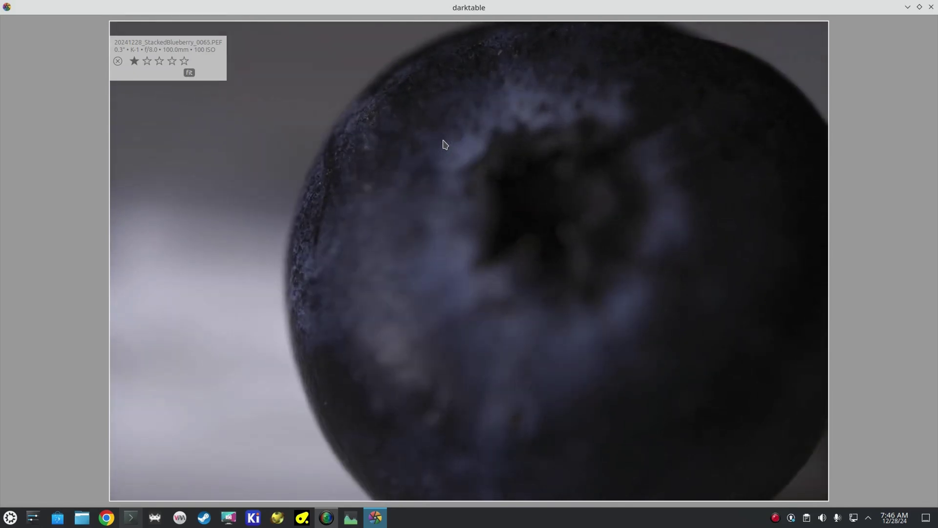
key("Escape")
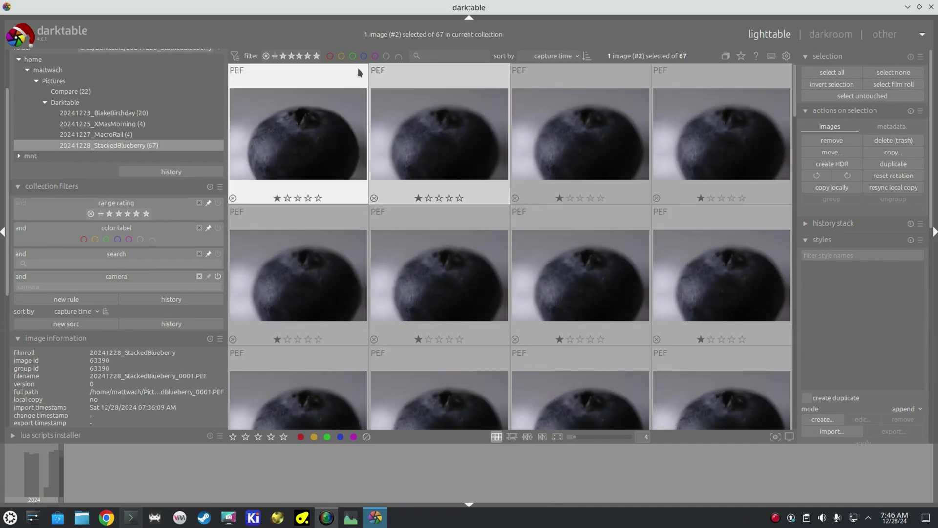
Step: Open the first blueberry frame and apply the color balance rgb preset 'basic colorfulness: standard'
double_click(316, 77)
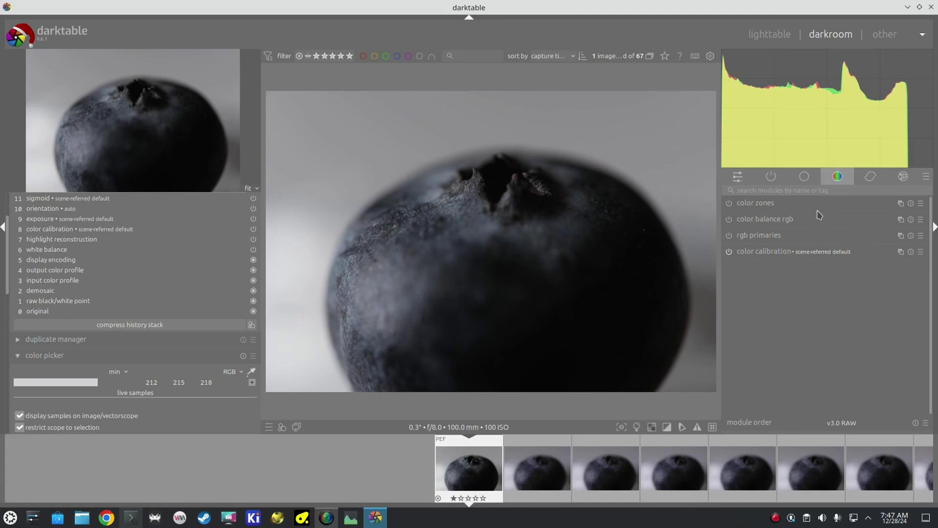
left_click(777, 251)
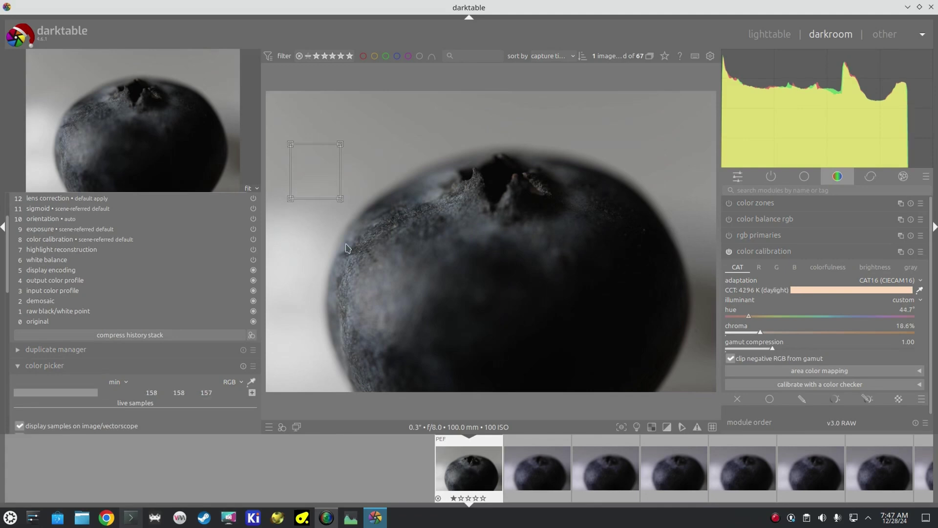
left_click(815, 218)
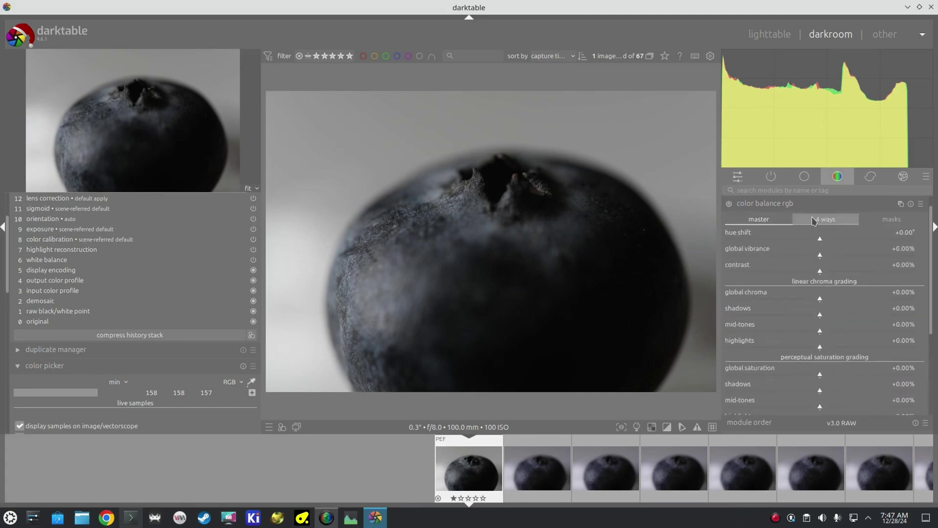
left_click(920, 204)
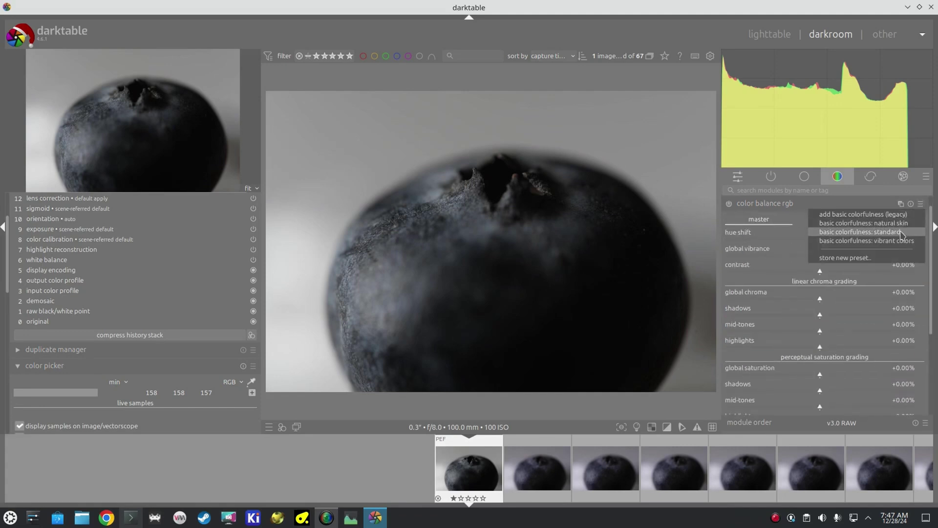
left_click(902, 233)
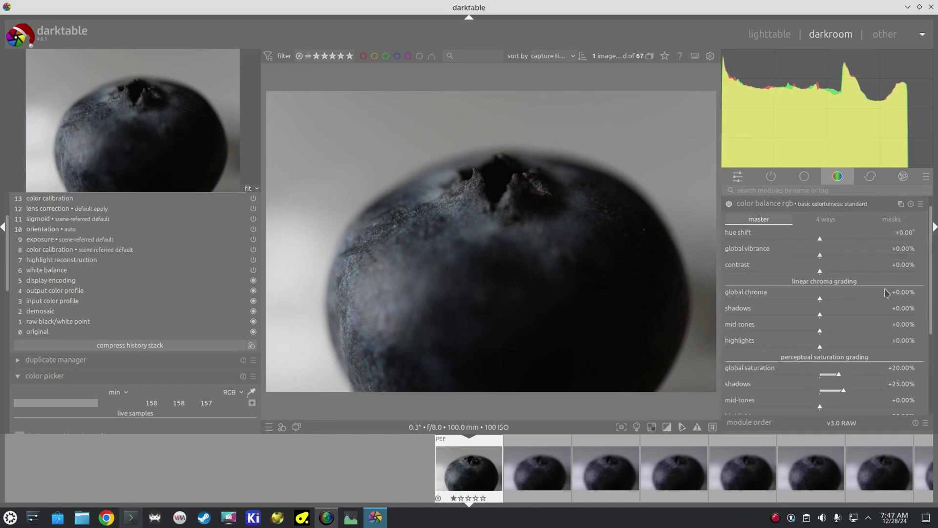
middle_click(431, 215)
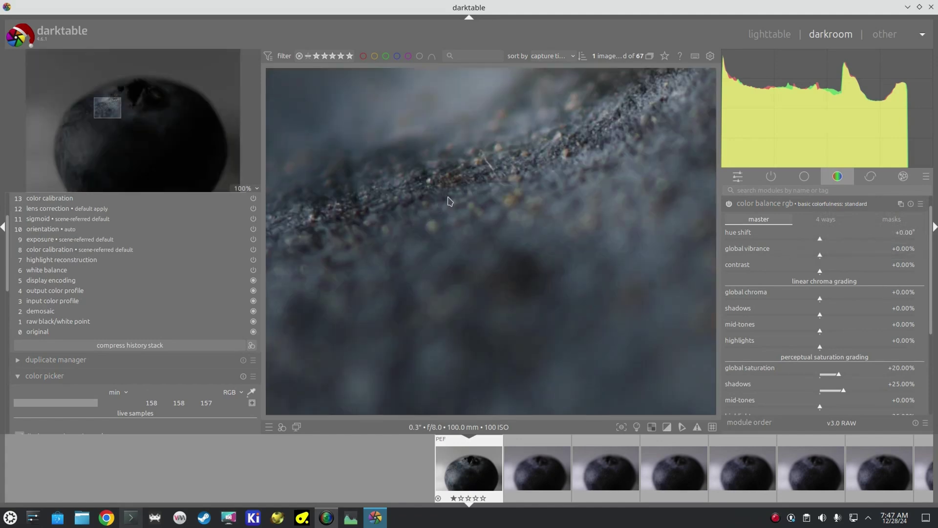
middle_click(504, 193)
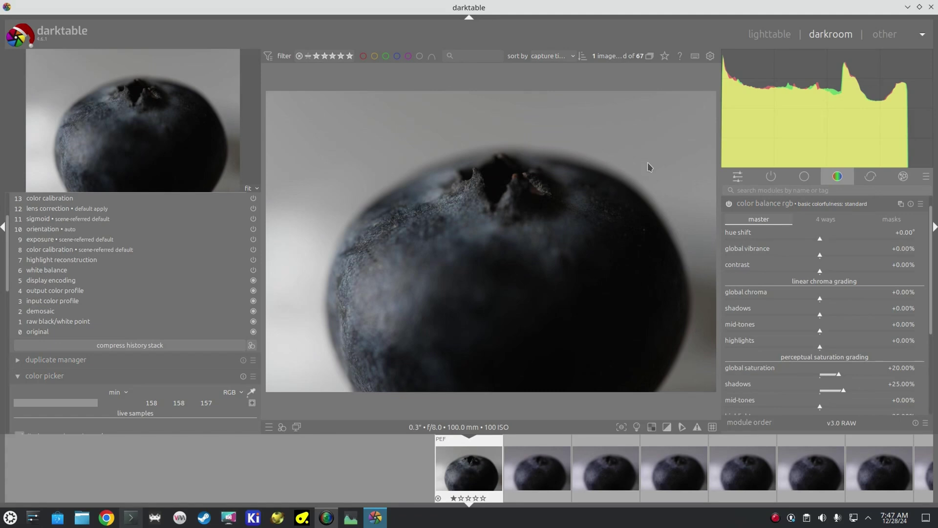
Step: Raise the frame's exposure from +0.700 to +1.312 EV, comparing before and after
left_click(807, 179)
left_click(765, 271)
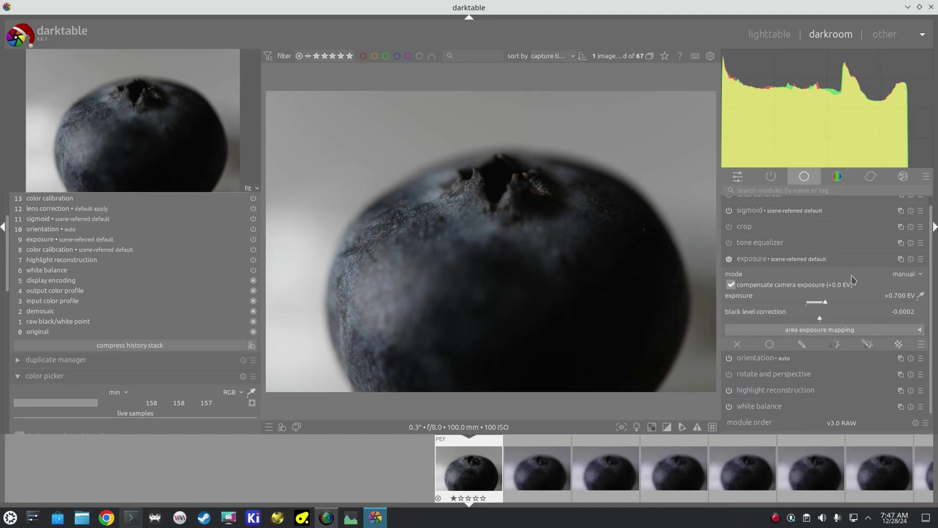
left_click(836, 305)
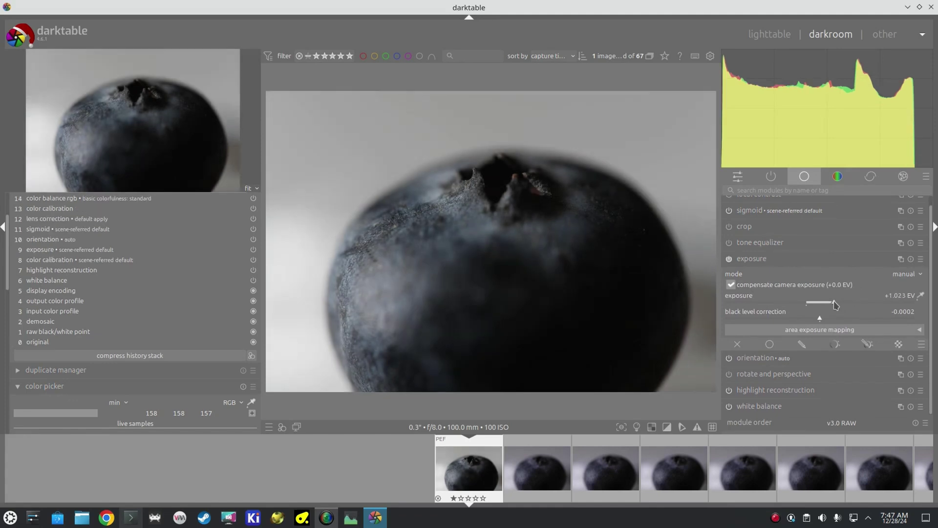
left_click(843, 304)
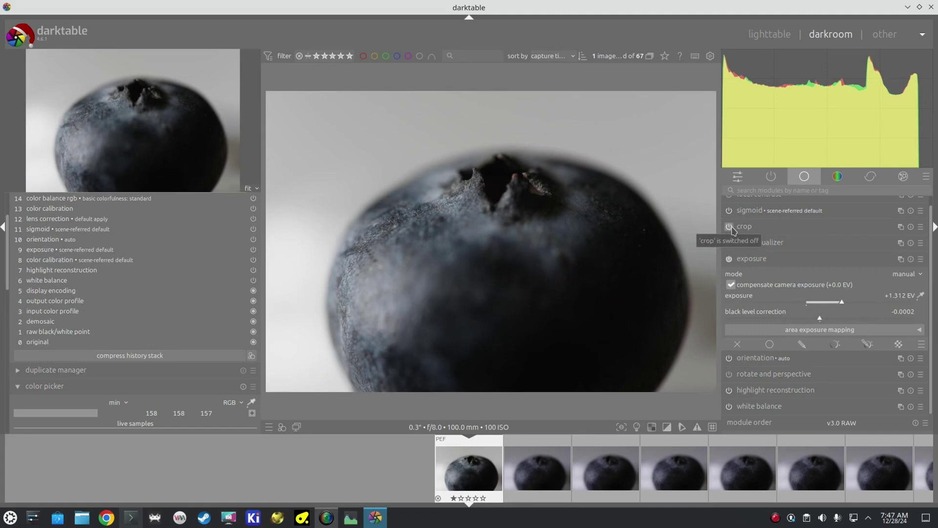
key("ctrl+z")
scroll(73, 293, "up", 3)
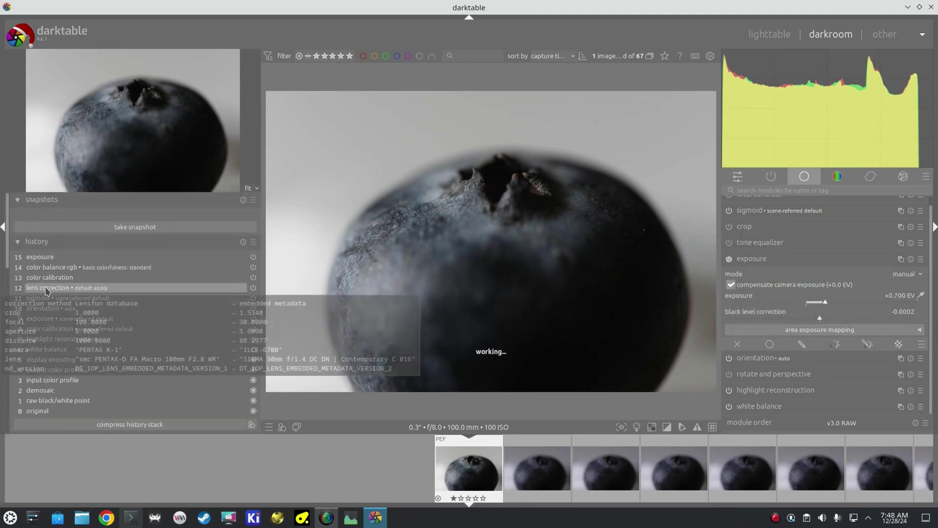
left_click(175, 257)
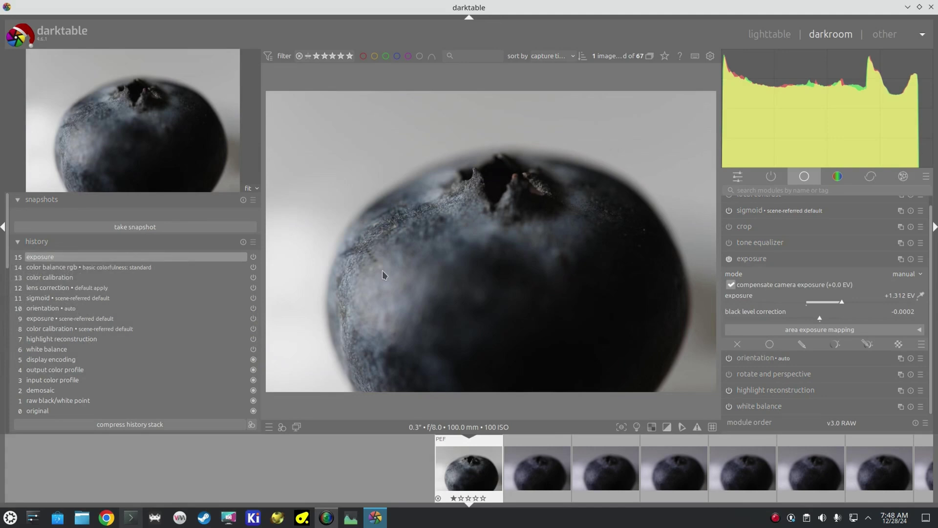
left_click(769, 34)
Step: Paste the first frame's edit history onto every frame in the stack
left_click(825, 35)
left_click(770, 33)
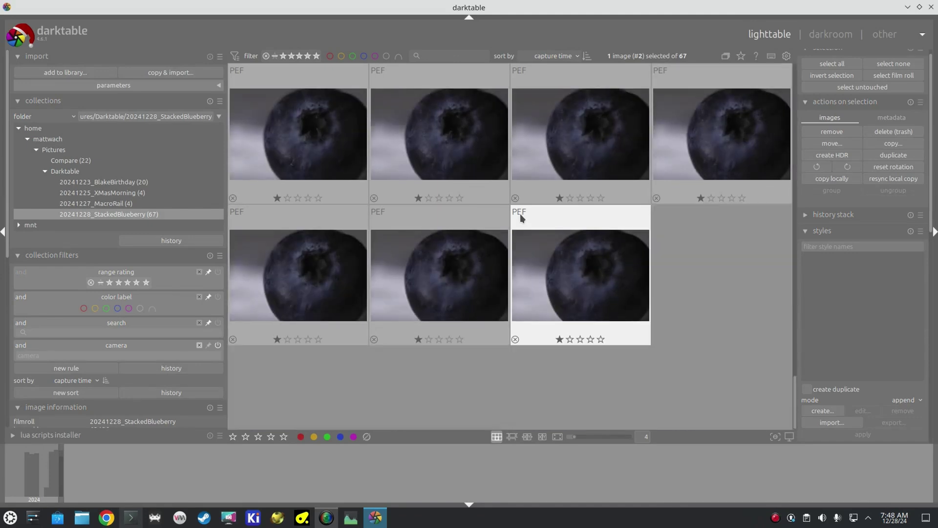
key("ctrl+i")
key("ctrl+v")
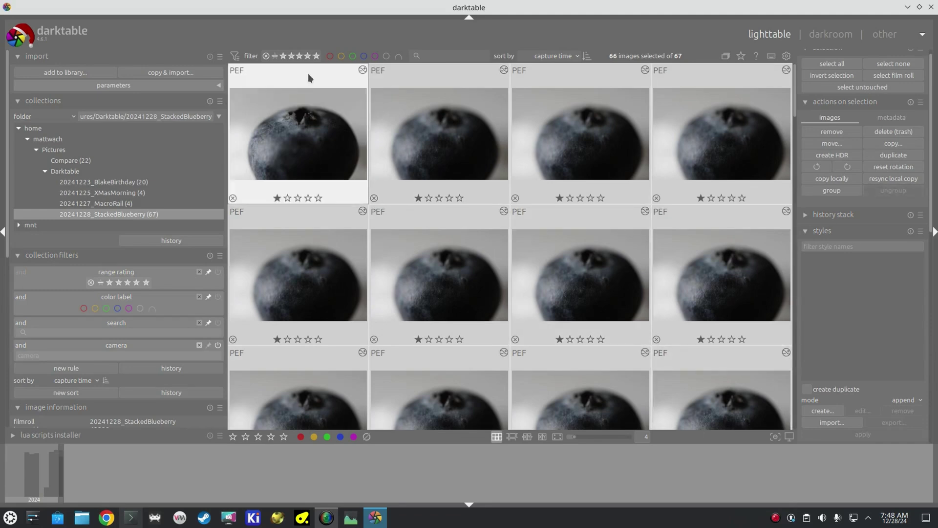
Step: Select 34 frames, starting from the first thumbnail
left_click(309, 74)
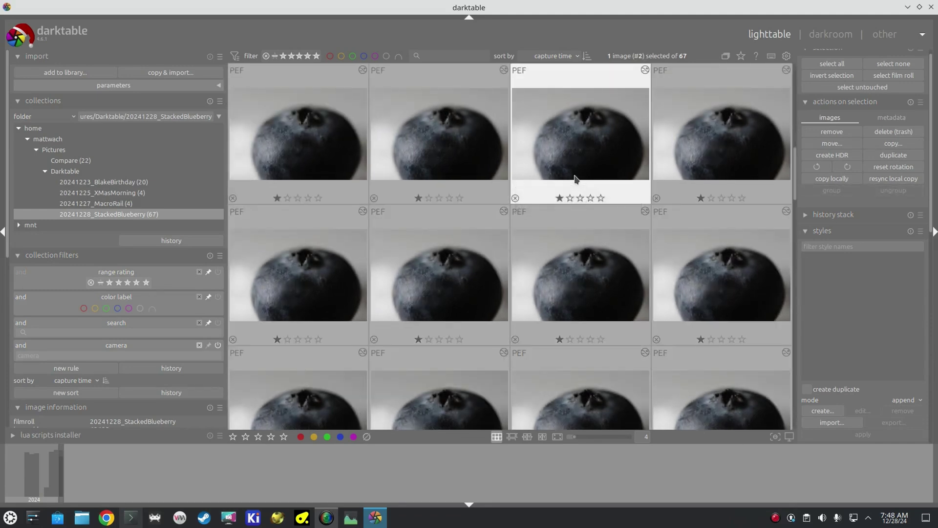
left_click(596, 71, "shift")
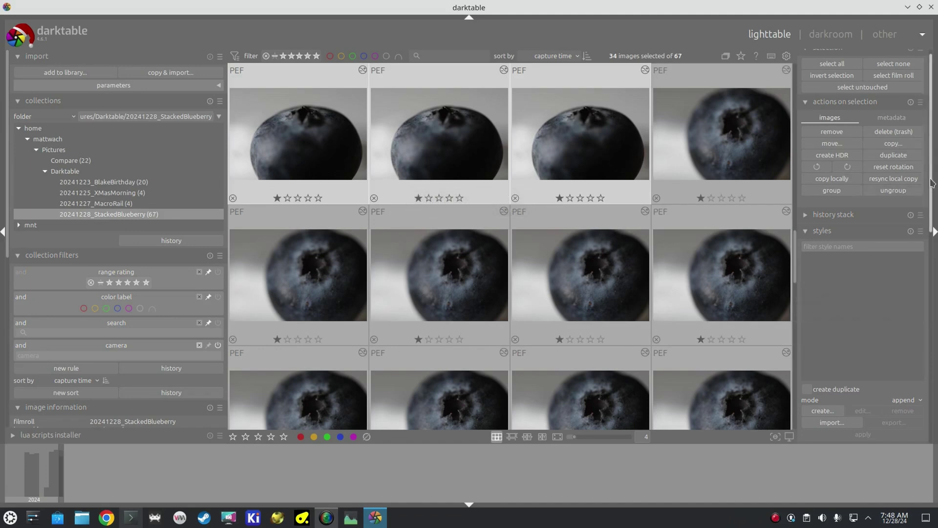
left_click_drag(931, 183, 935, 386)
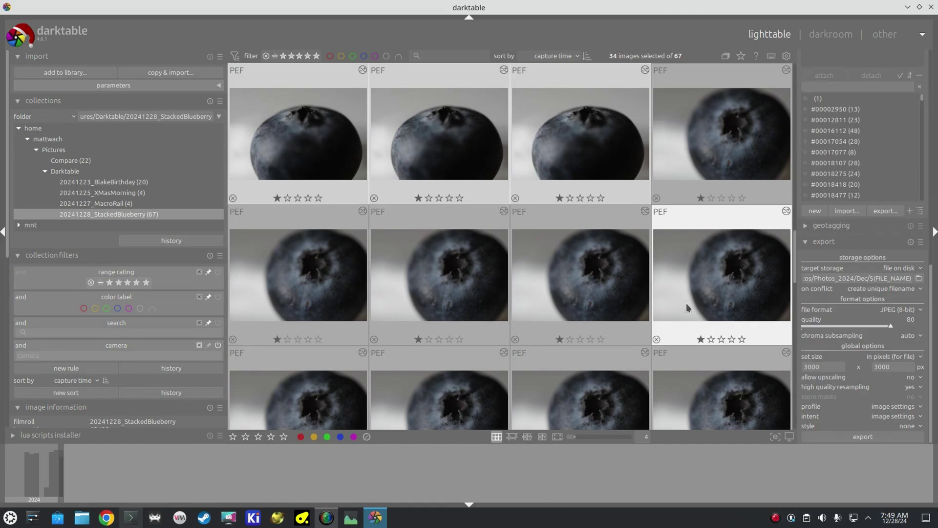
Step: Export the 34 frames with the Helicon Focus preset as 8-bit 2048 px TIFFs, then minimize darktable
left_click(920, 241)
left_click(902, 275)
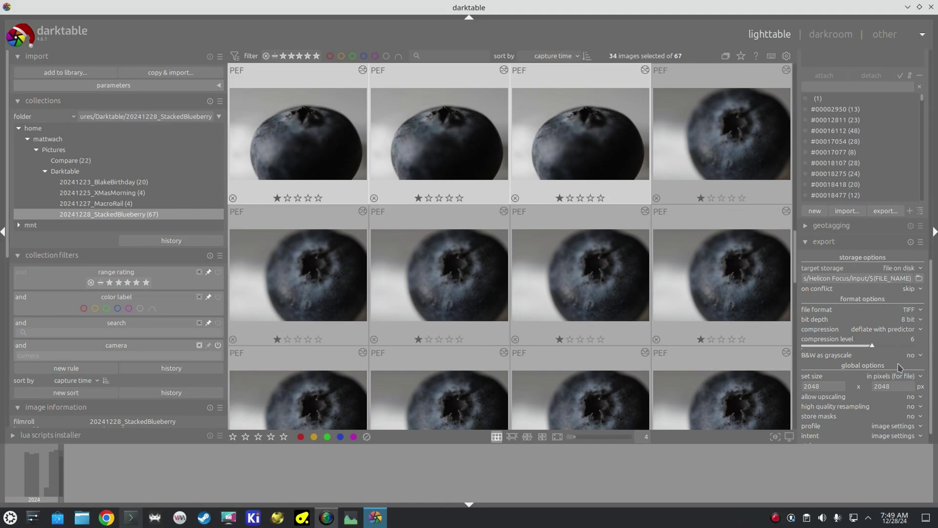
scroll(932, 308, "down", 1)
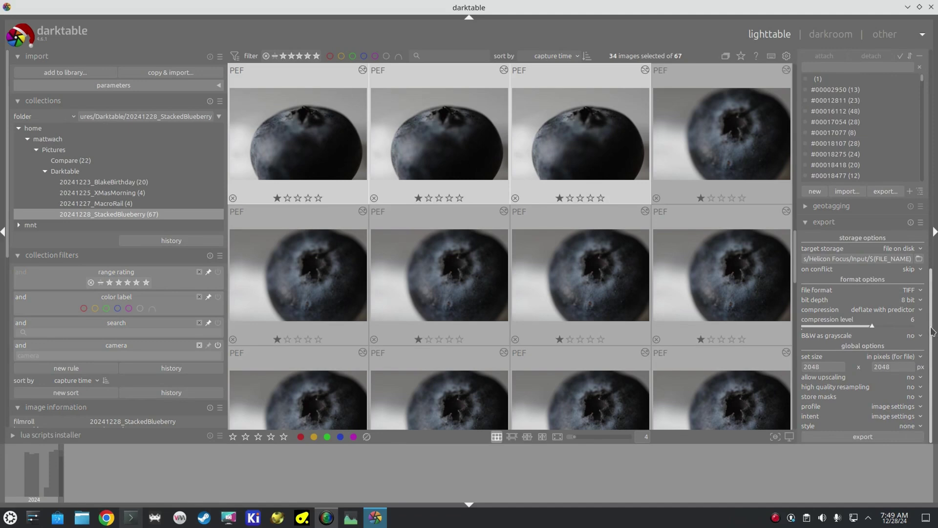
left_click(862, 437)
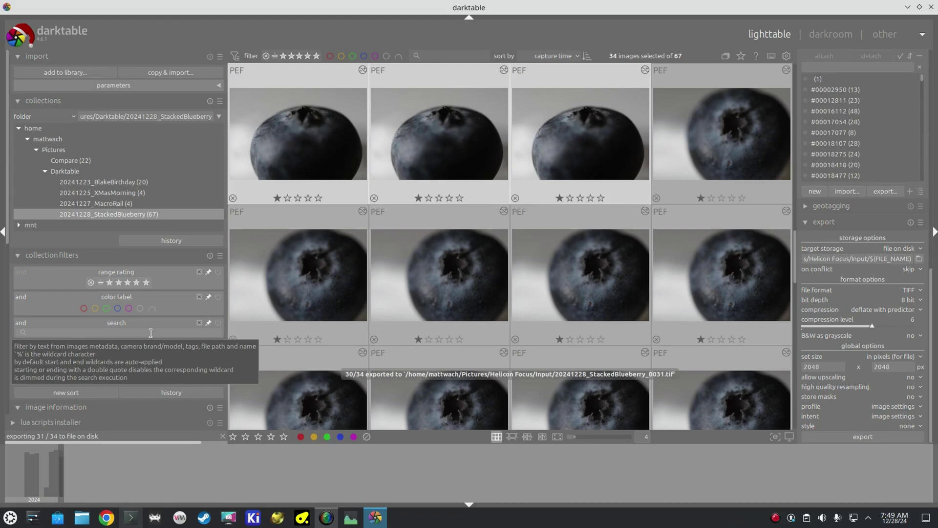
left_click(908, 7)
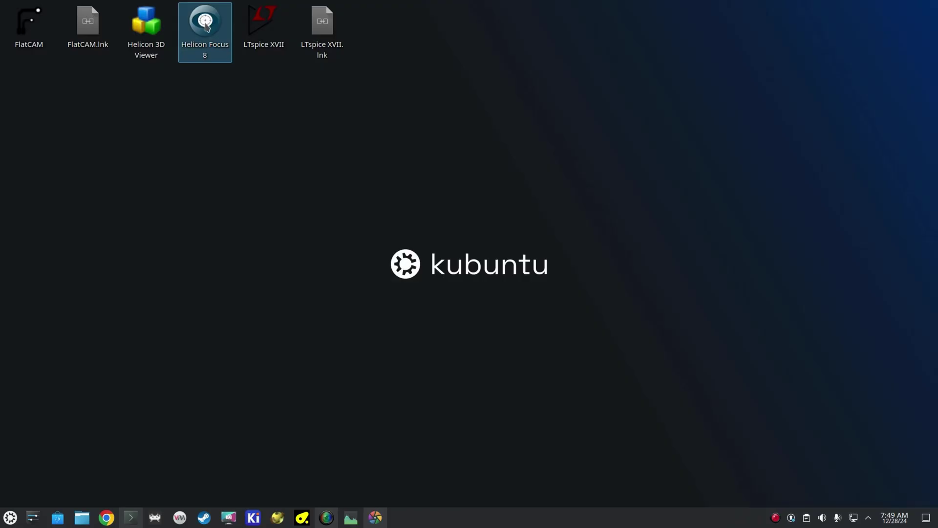
Step: Launch Helicon Focus 8, dismiss the update check, and maximize its window
double_click(206, 25)
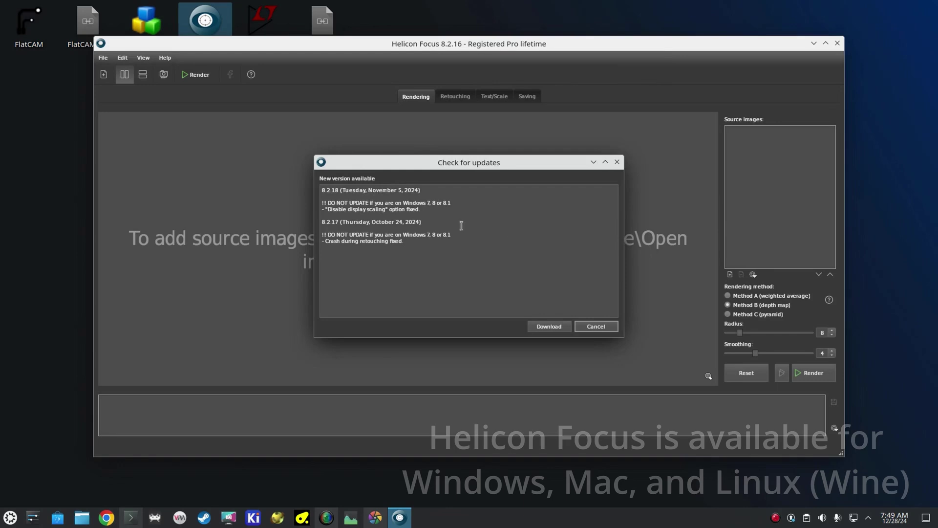
key("Escape")
left_click(826, 43)
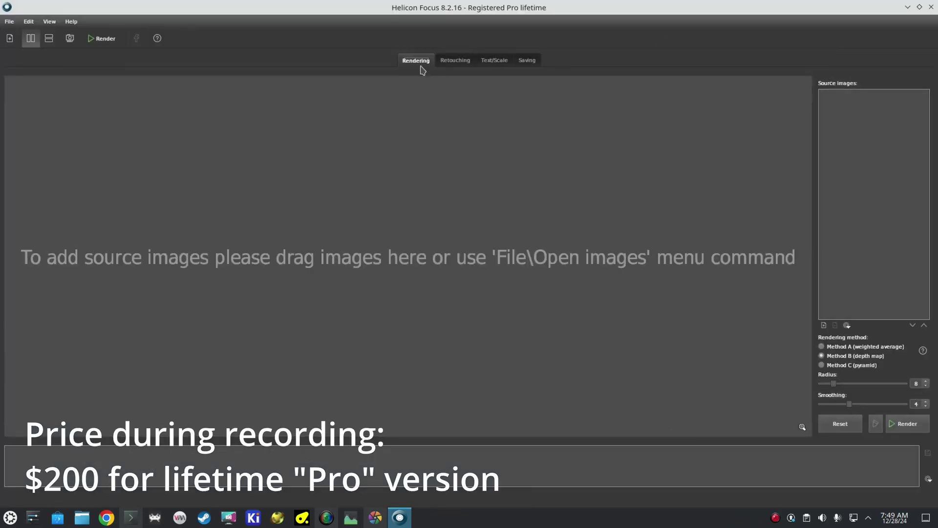
left_click(9, 22)
left_click(9, 22)
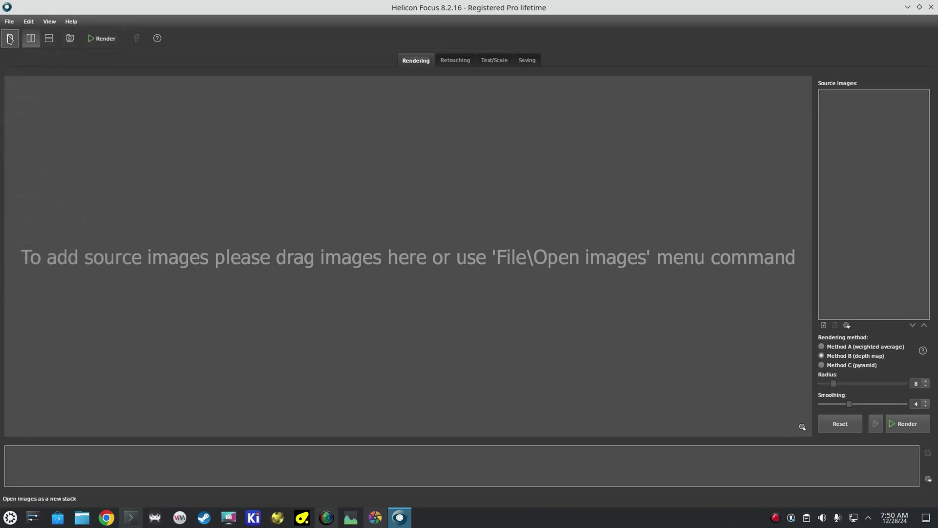
Step: Load the 34 StackedBlueberry TIFFs as sources and render them with Method B (depth map)
left_click(10, 40)
left_click(132, 47)
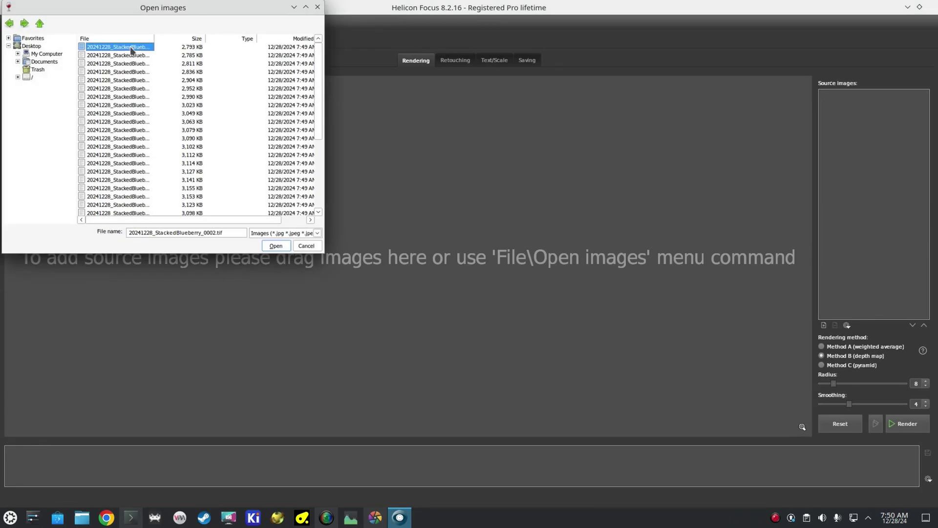
scroll(140, 123, "down", 4)
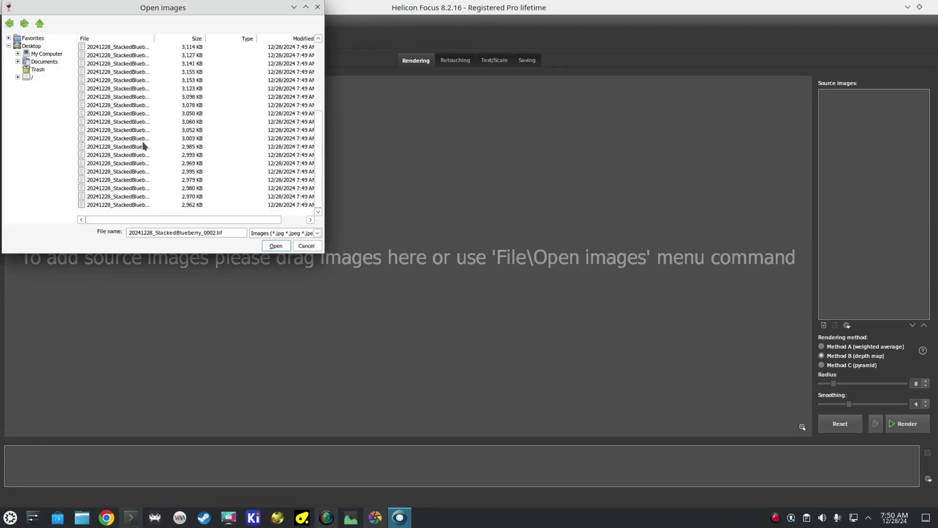
left_click(125, 205, "shift")
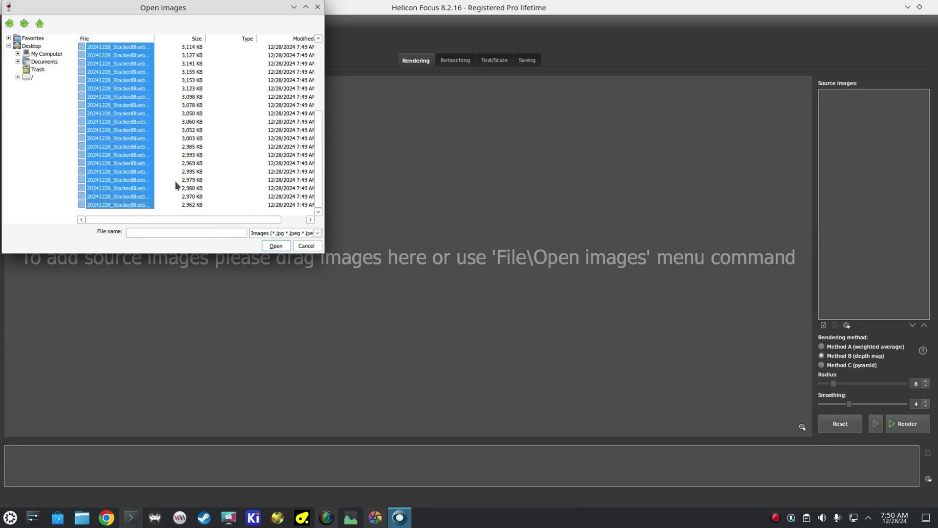
left_click(286, 245)
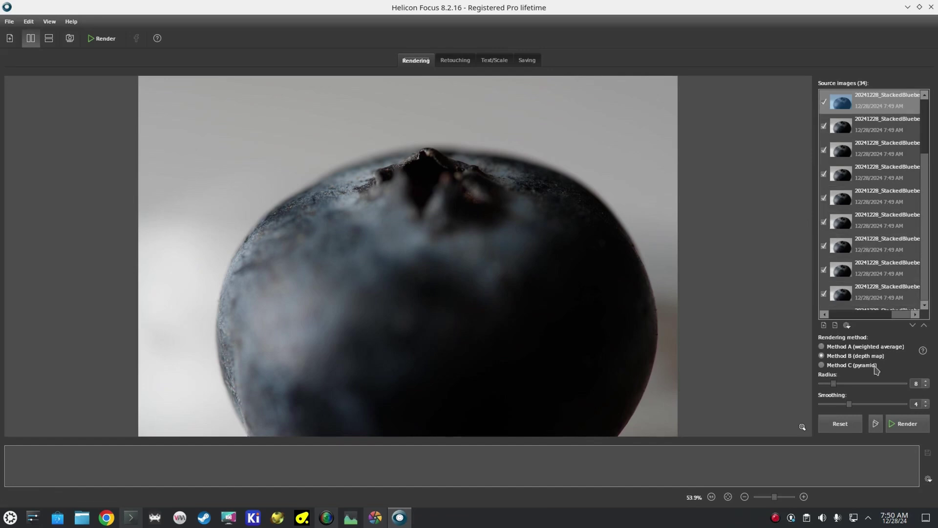
left_click(901, 425)
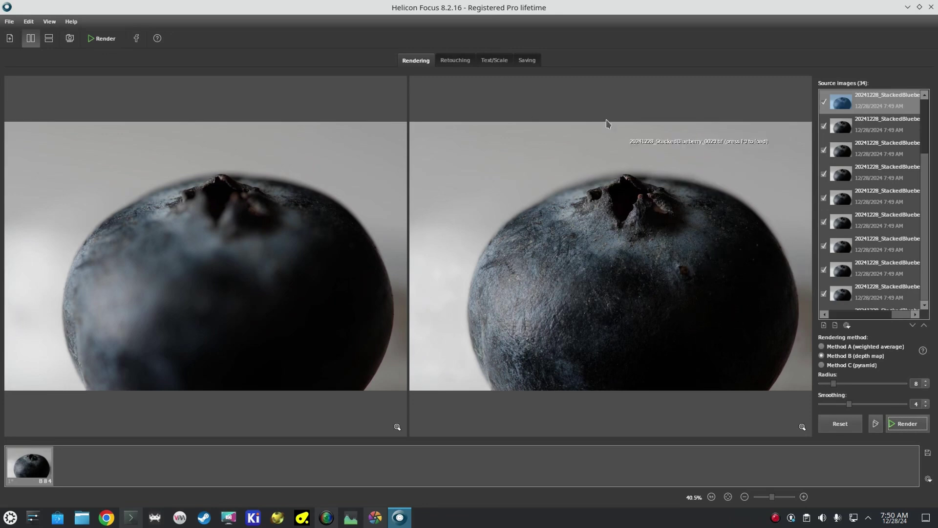
left_click(528, 61)
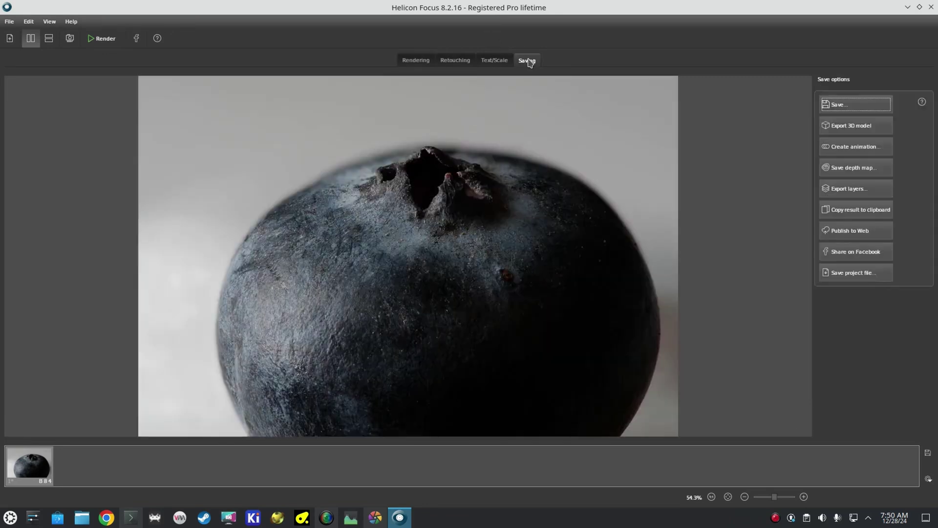
Step: Save the Helicon Focus stack as a TIFF named 'stackedBlueberry_MethodB' in 20241228_StackedBlueberry
left_click(854, 104)
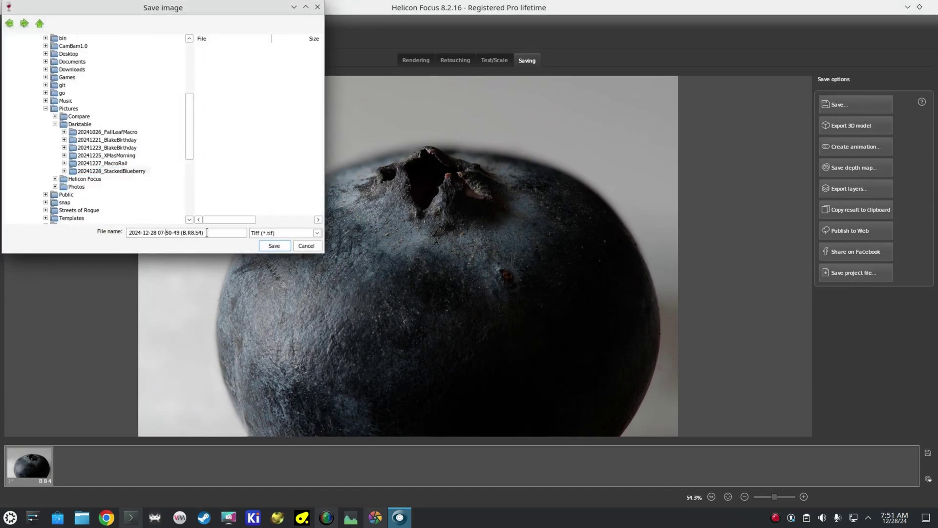
left_click_drag(206, 233, 129, 231)
type("stackedBlueberry_MethodB")
left_click(274, 246)
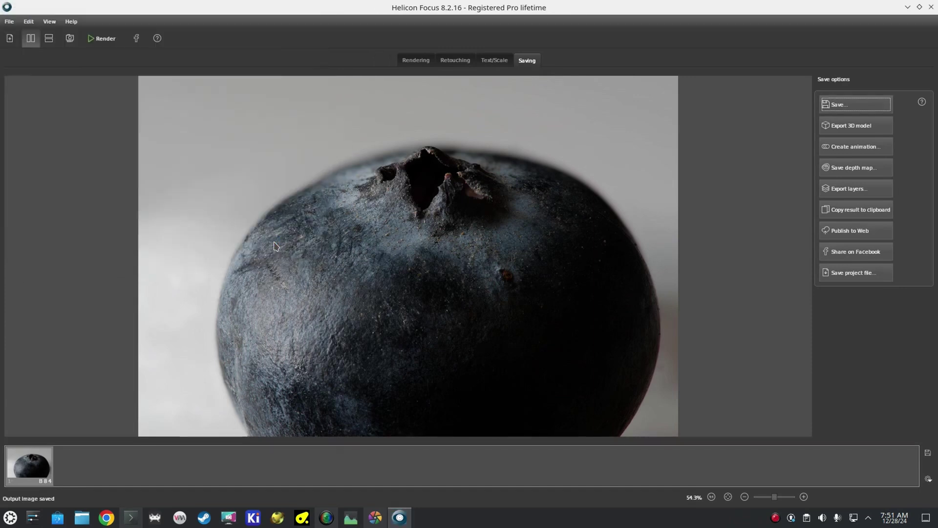
Step: Import StackedBlueberry_34Images.tif from Pictures/Darktable/20241228_StackedBlueberry and open it in the darkroom
left_click(374, 522)
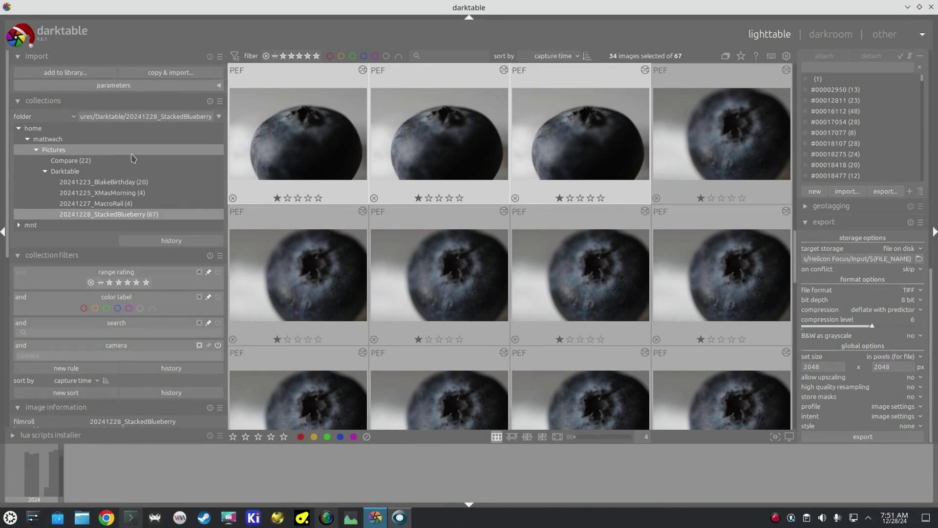
left_click(75, 73)
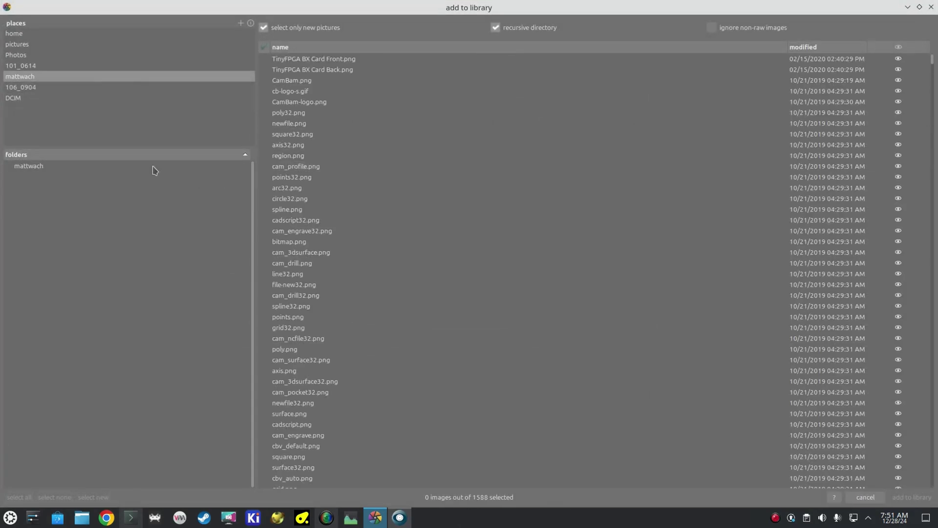
left_click(38, 44)
left_click(927, 116)
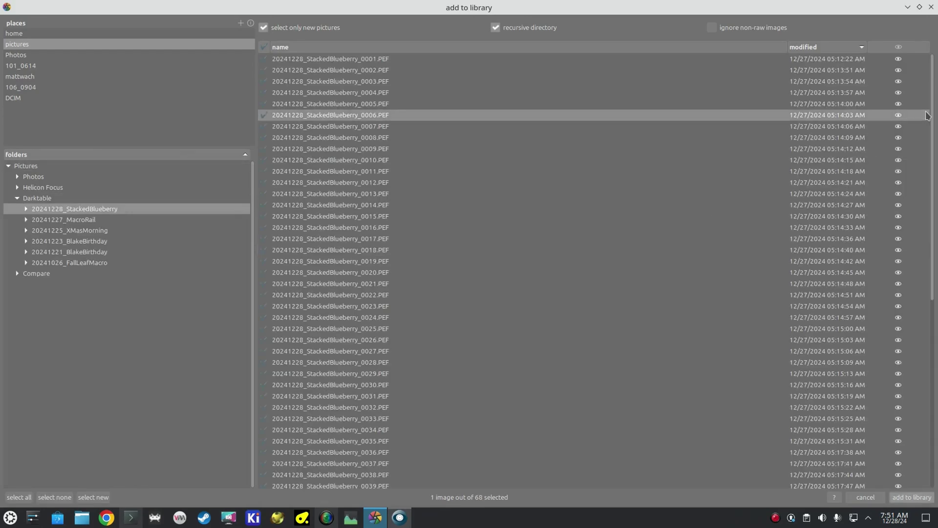
scroll(927, 115, "down", 10)
left_click(926, 482)
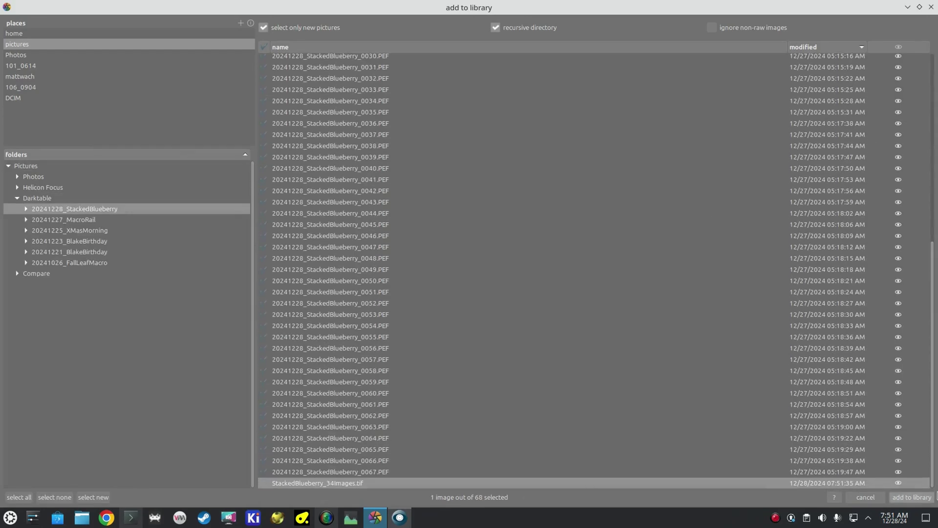
left_click(896, 497)
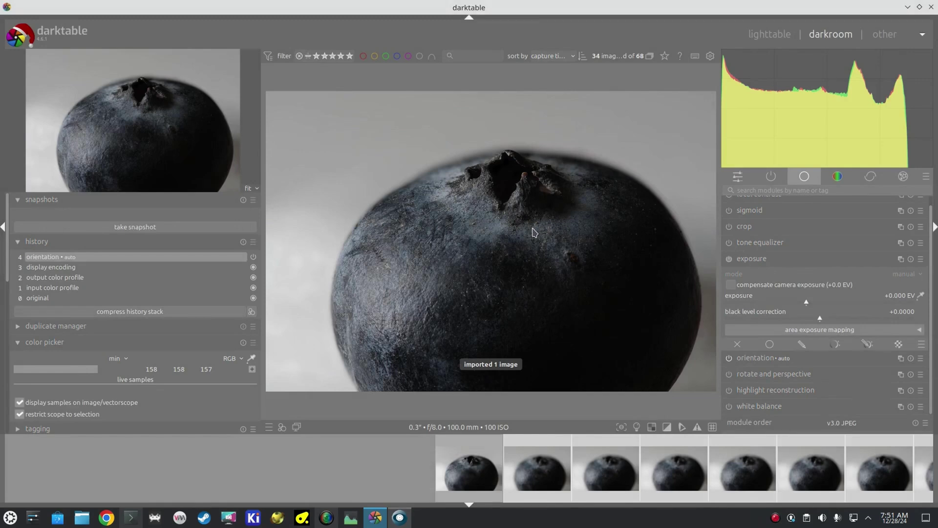
Step: Inspect the blueberry at 100% and set exposure to about +0.21 EV
middle_click(477, 233)
left_click_drag(522, 226, 448, 223)
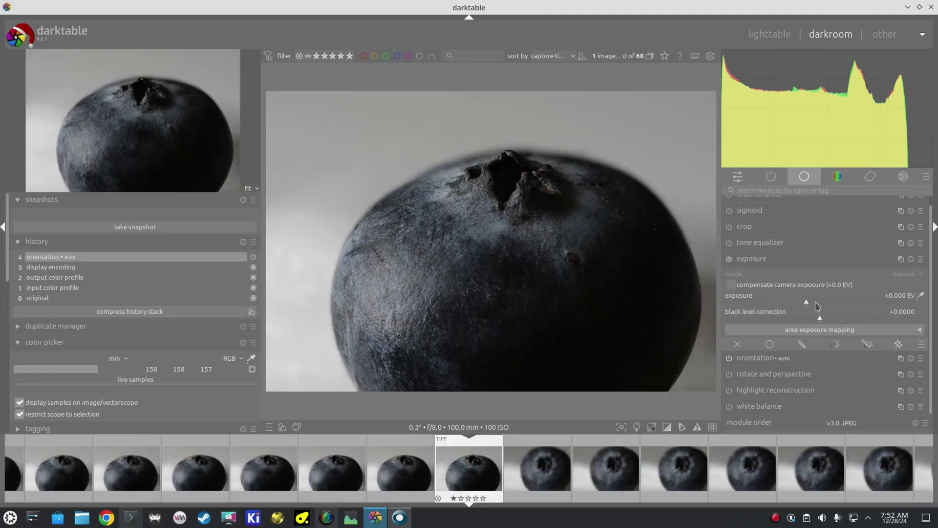
left_click(815, 304)
left_click(811, 304)
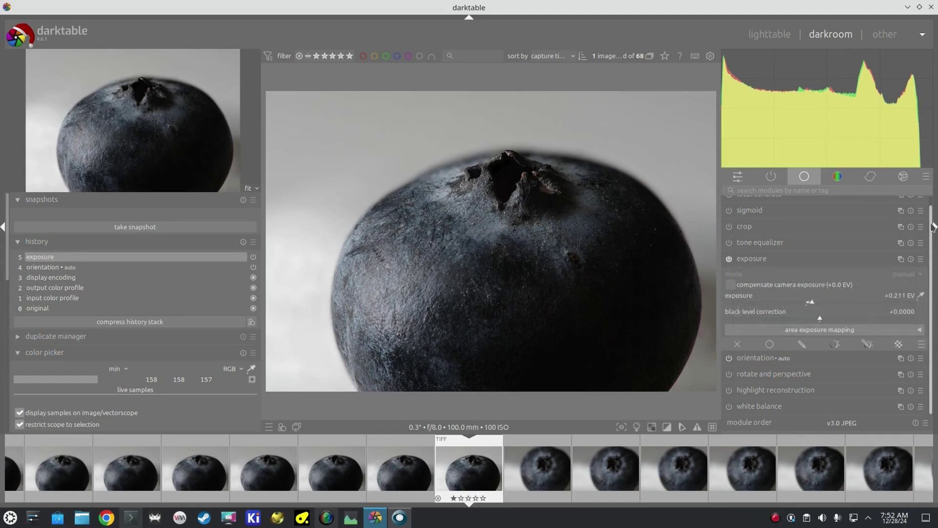
Step: Enable local contrast and the contrast equalizer, then start cropping with guides
scroll(929, 217, "up", 1)
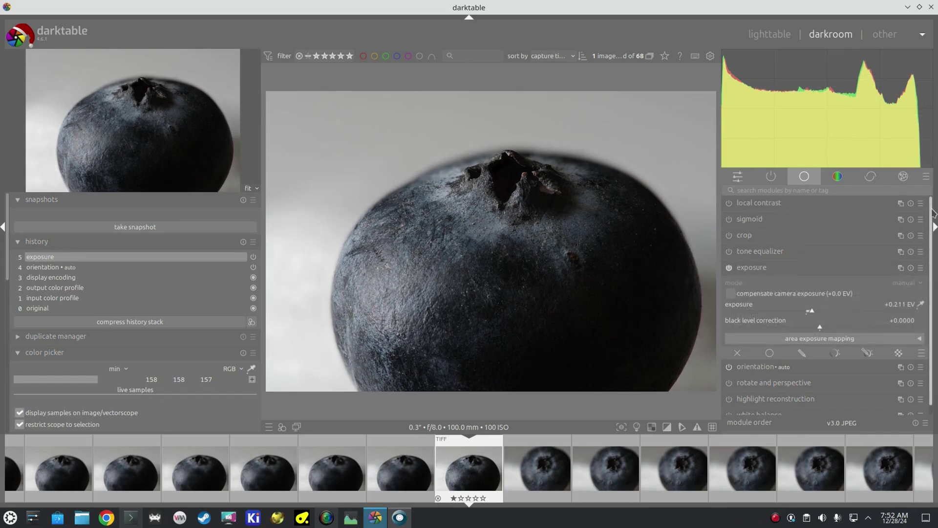
left_click(728, 203)
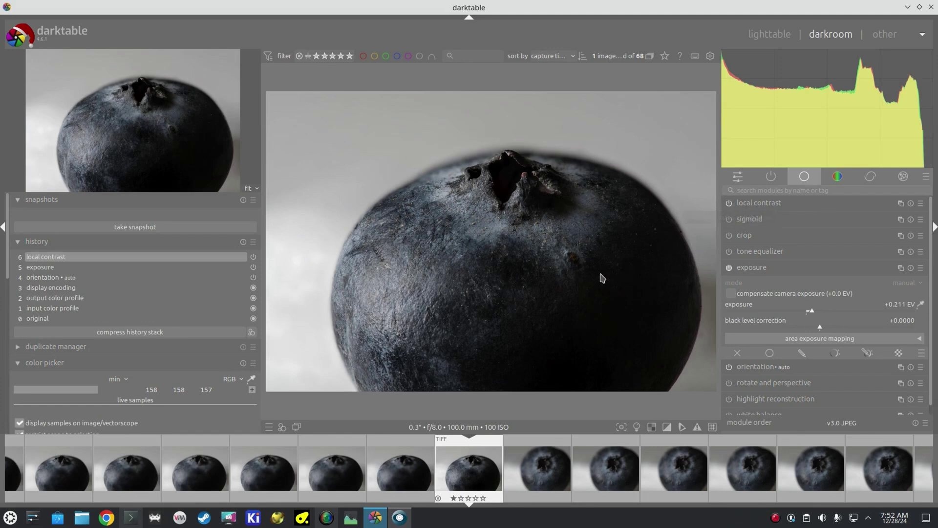
key("ctrl+shift+e")
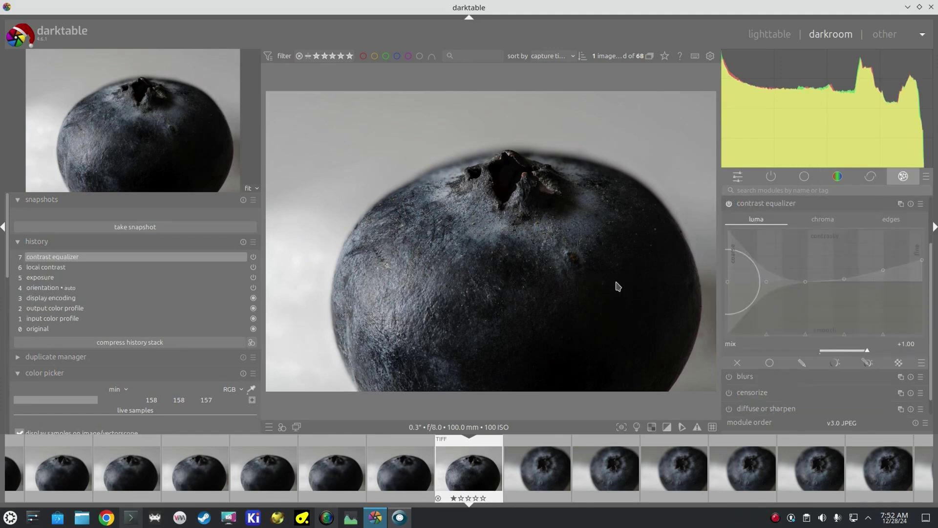
key("ctrl+shift+c")
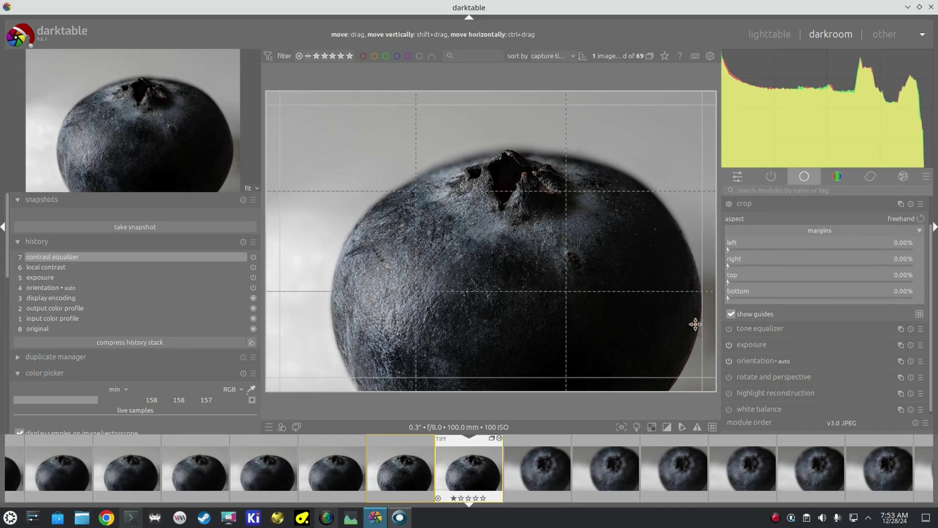
Step: Drag the crop corners and edges inward to frame the blueberry's top tightly
left_click_drag(704, 381, 614, 345)
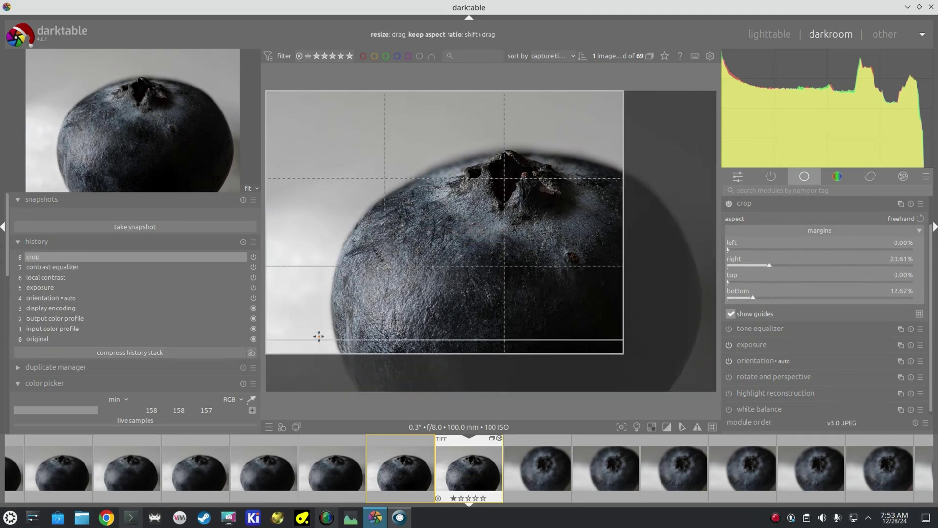
left_click_drag(275, 350, 293, 328)
left_click_drag(621, 92, 615, 98)
left_click_drag(606, 318, 604, 318)
left_click_drag(291, 106, 300, 112)
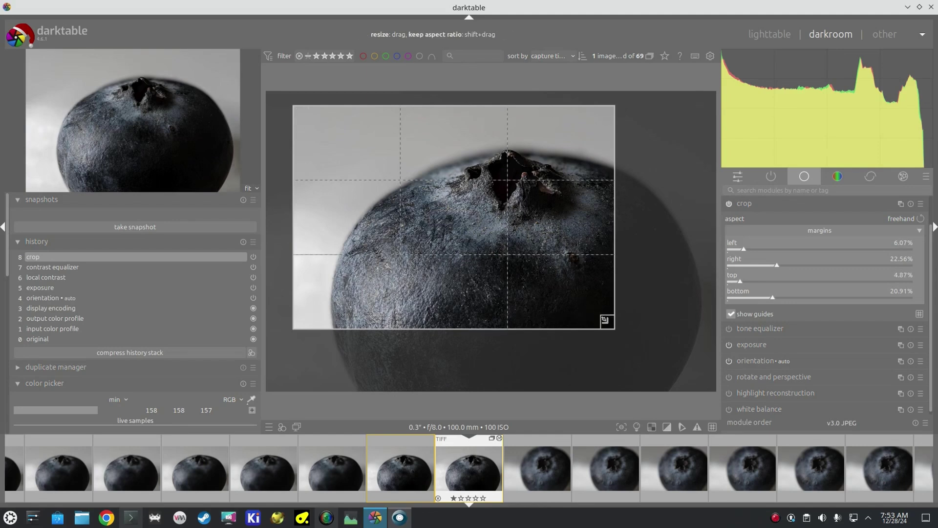
left_click_drag(604, 319, 600, 317)
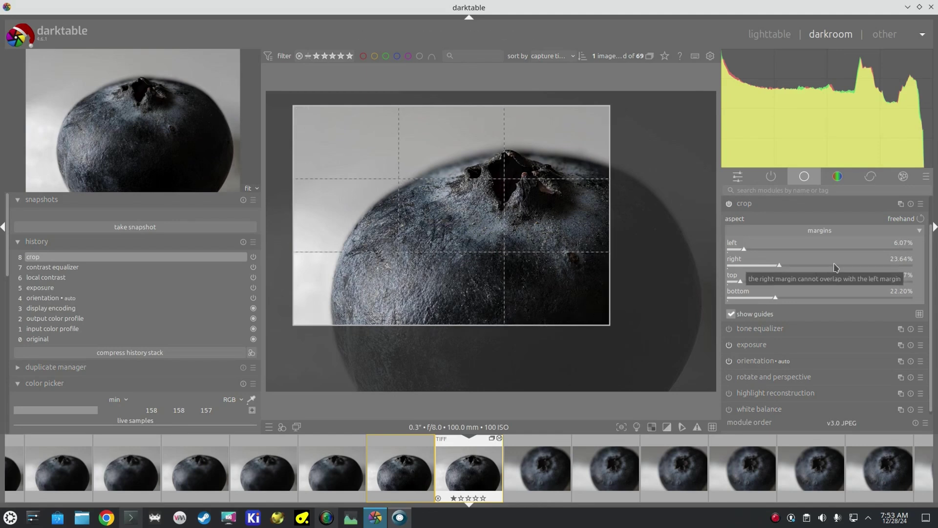
Step: Commit the crop and nudge color balance rgb power luminance slightly
left_click(816, 205)
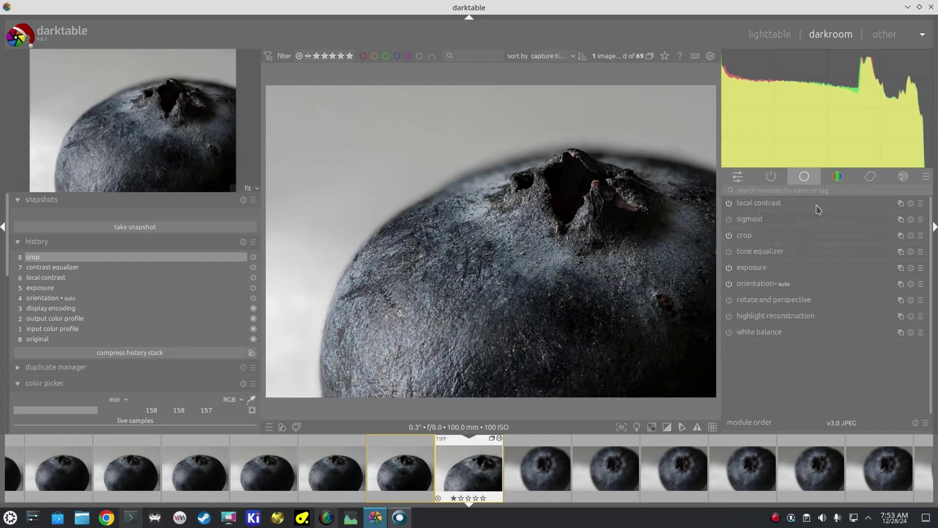
key("Up")
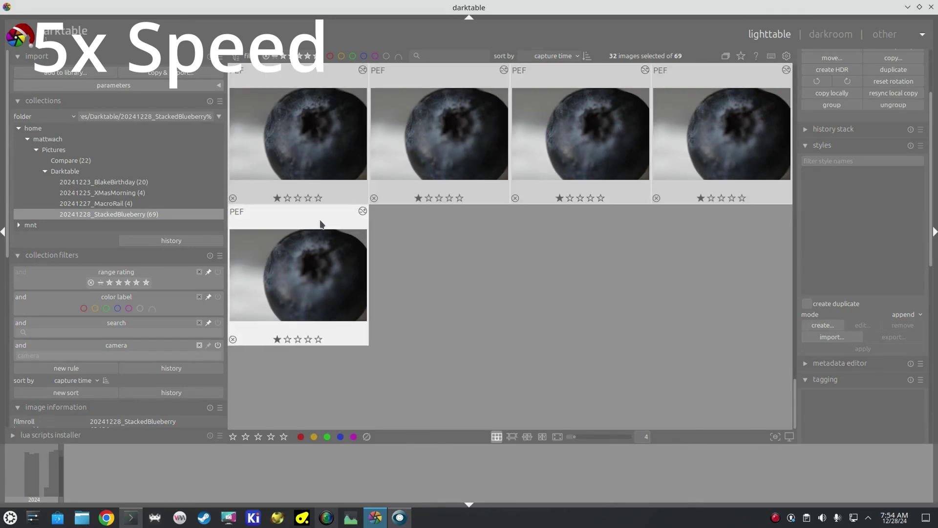
scroll(933, 279, "down", 10)
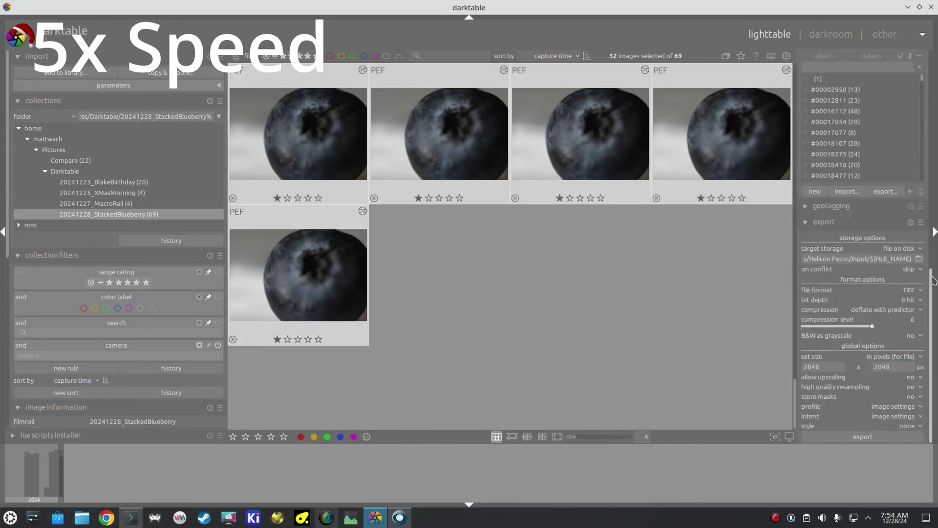
Step: Export the frames as TIFFs, depth-map stack the 32 images in Helicon Focus, and save the result
key("ctrl+e")
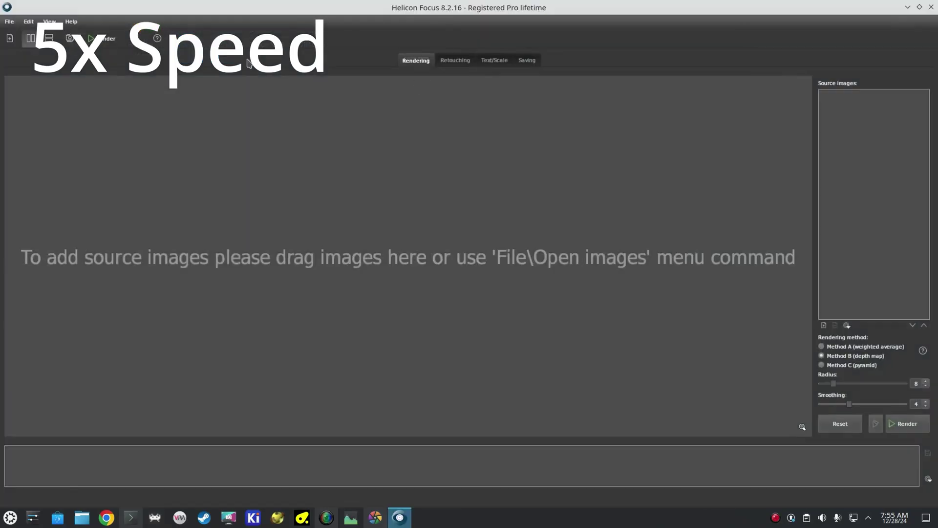
key("ctrl+o")
key("ctrl+a")
key("Return")
left_click(907, 423)
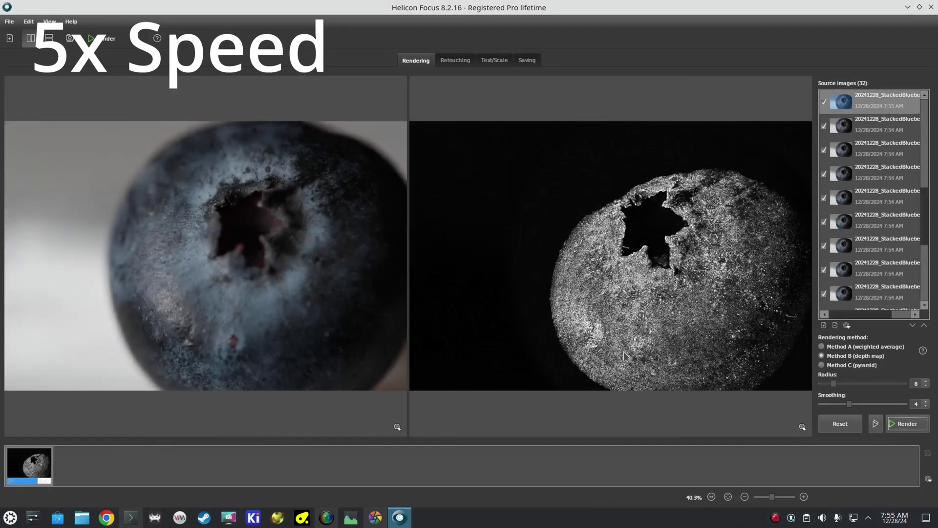
left_click(527, 59)
left_click(848, 101)
left_click(270, 243)
Step: Import the stacked TIFF into darktable and crop its left and right edges tighter
left_click(376, 517)
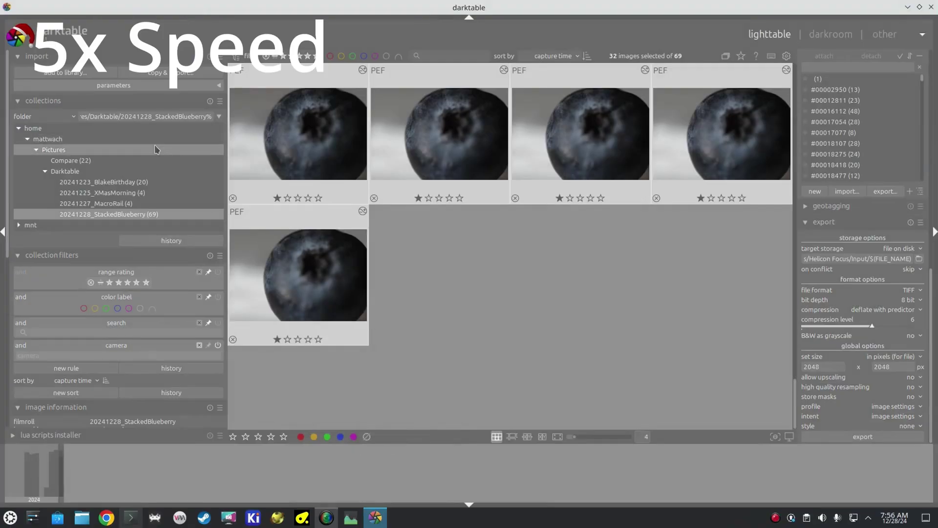
left_click(65, 73)
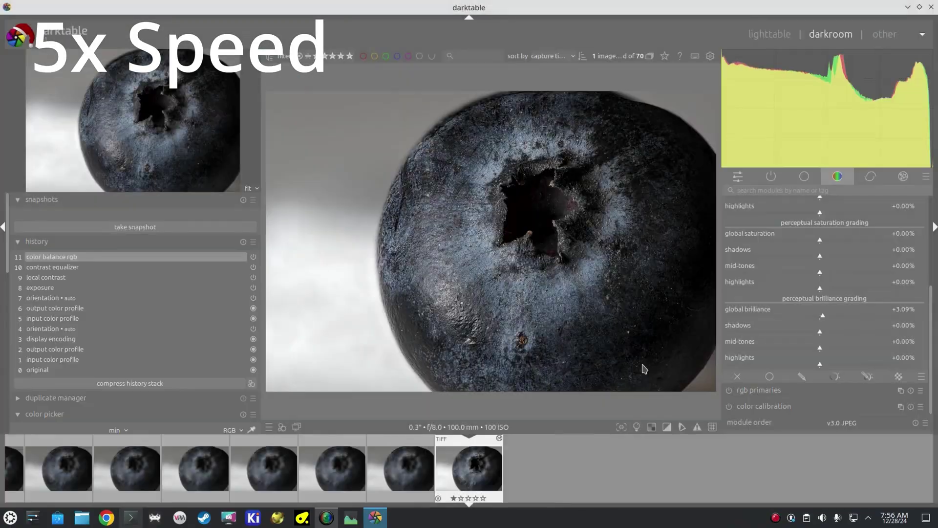
left_click(744, 204)
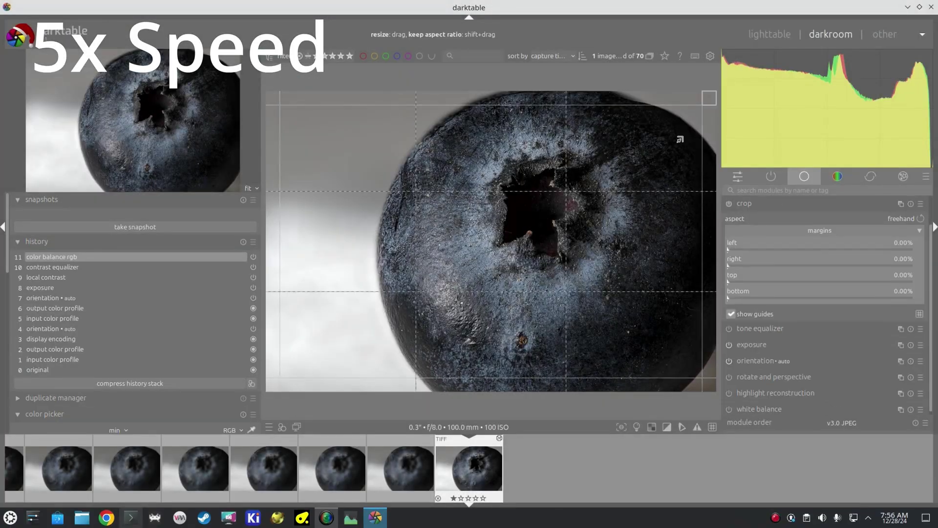
left_click_drag(679, 139, 634, 151)
left_click_drag(269, 244, 299, 244)
key("Return")
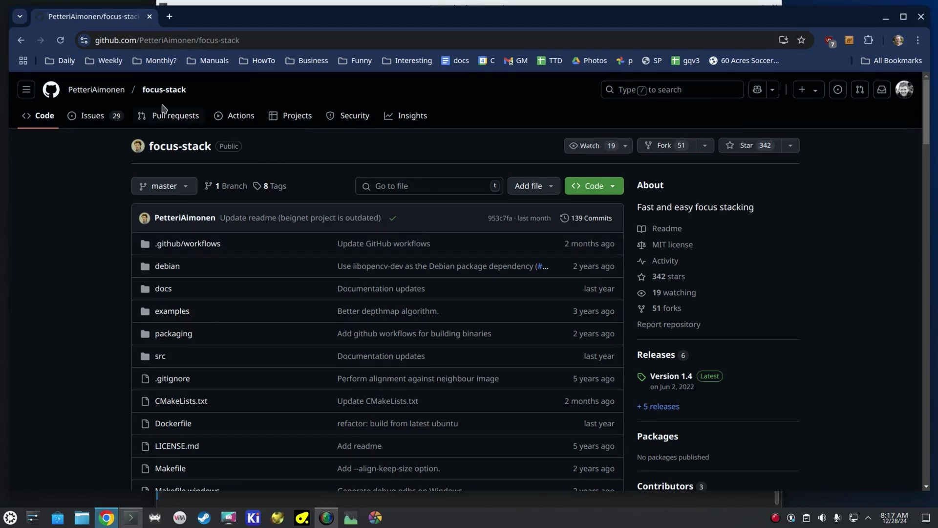
Step: Read the focus-stack GitHub README down to Basic usage, then bring up Konsole
scroll(326, 280, "down", 3)
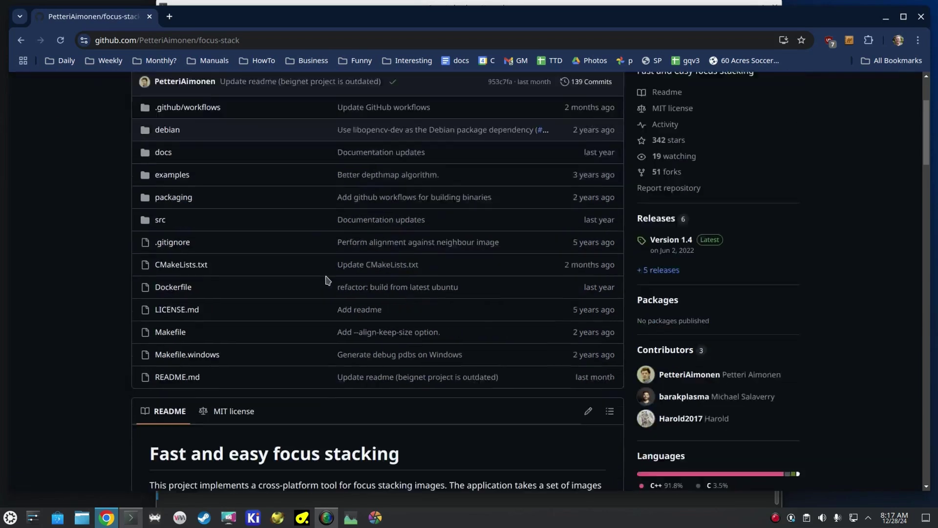
scroll(327, 279, "down", 5)
scroll(332, 266, "up", 7)
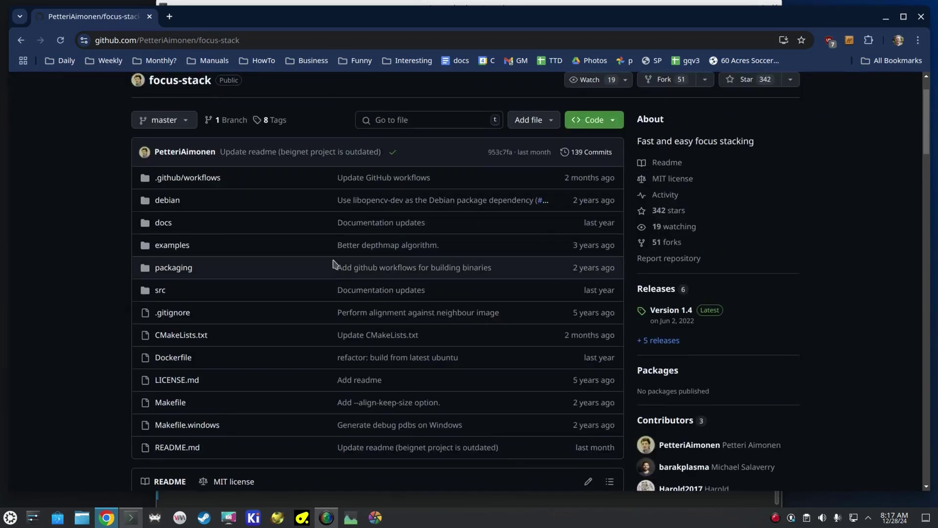
scroll(540, 259, "down", 2)
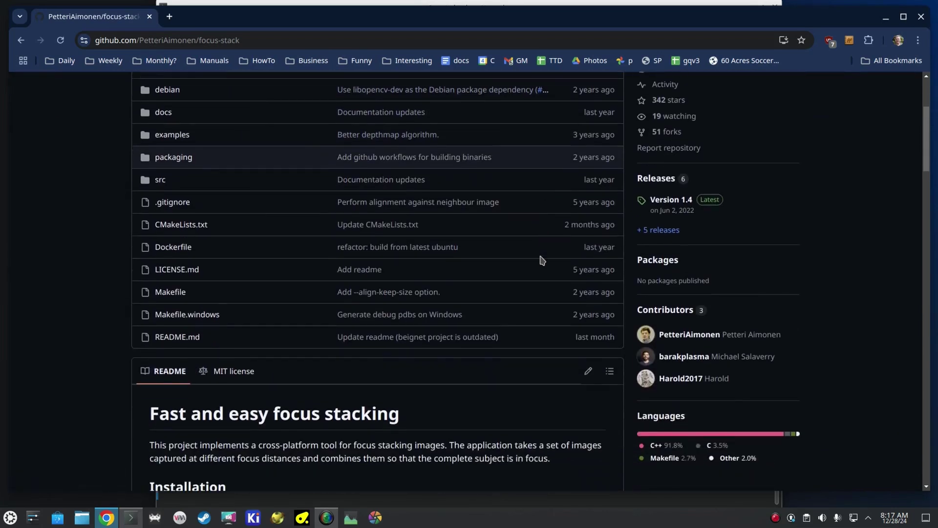
scroll(540, 259, "down", 3)
scroll(540, 258, "down", 6)
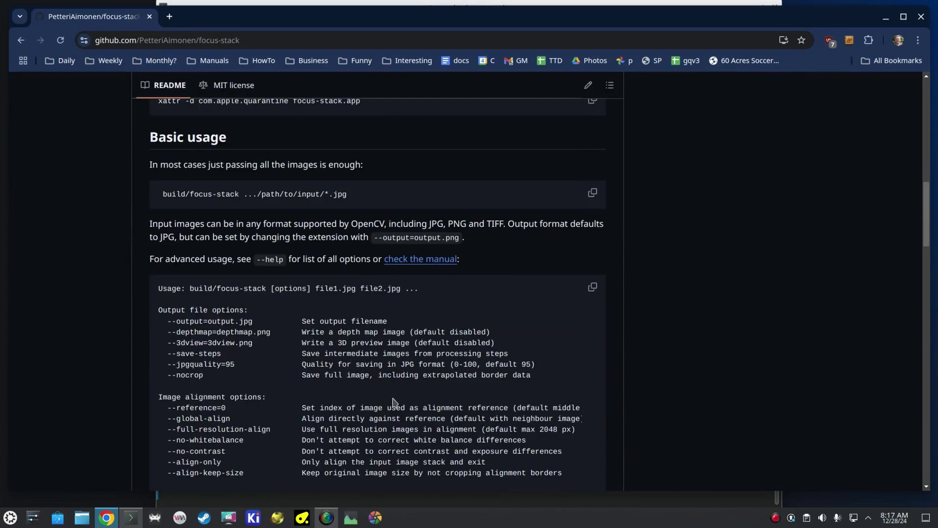
left_click(135, 521)
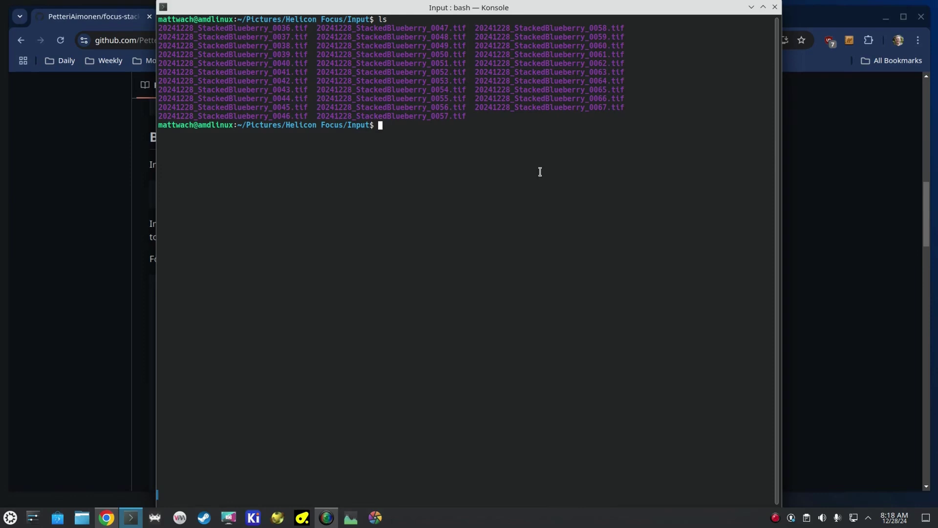
Step: Run 'focus-stack *tif' on all blueberry TIFFs and prepare 'gwenview output.jpg'
type("foc")
key("Tab")
type("*tif")
key("Return")
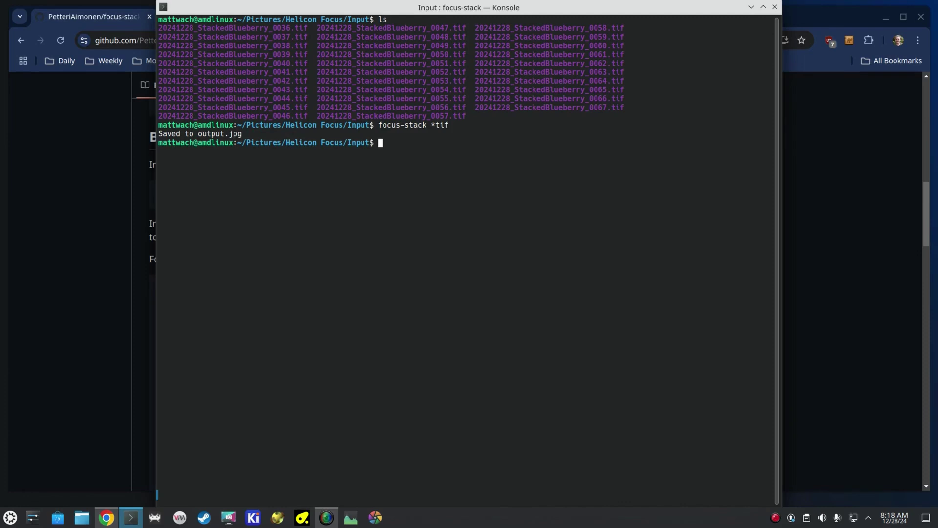
type("gwenview o")
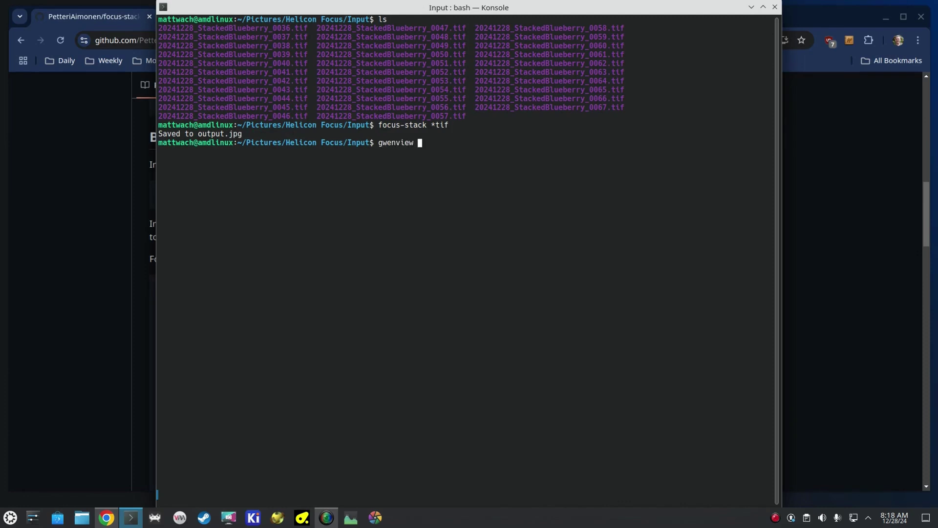
key("Tab")
Step: Open output.jpg in Gwenview to view the 2010×1341 focus-stacked blueberry
key("Return")
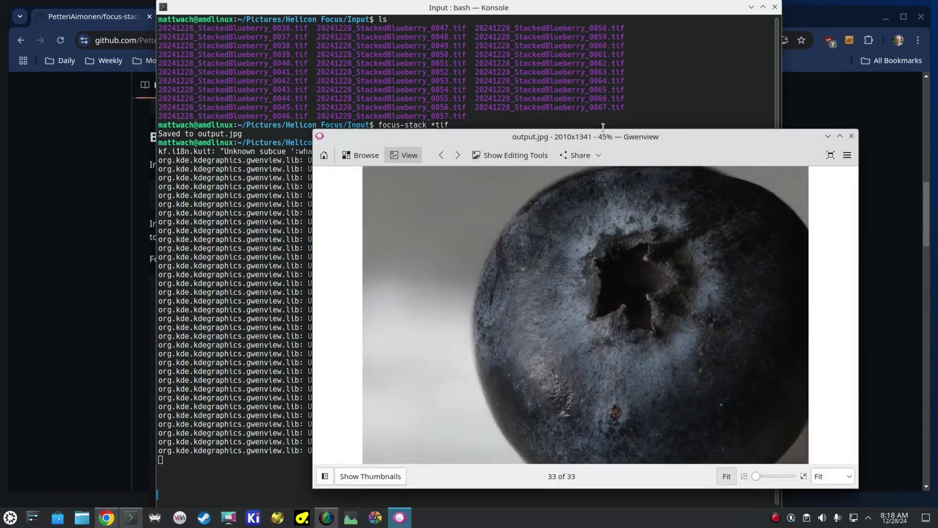